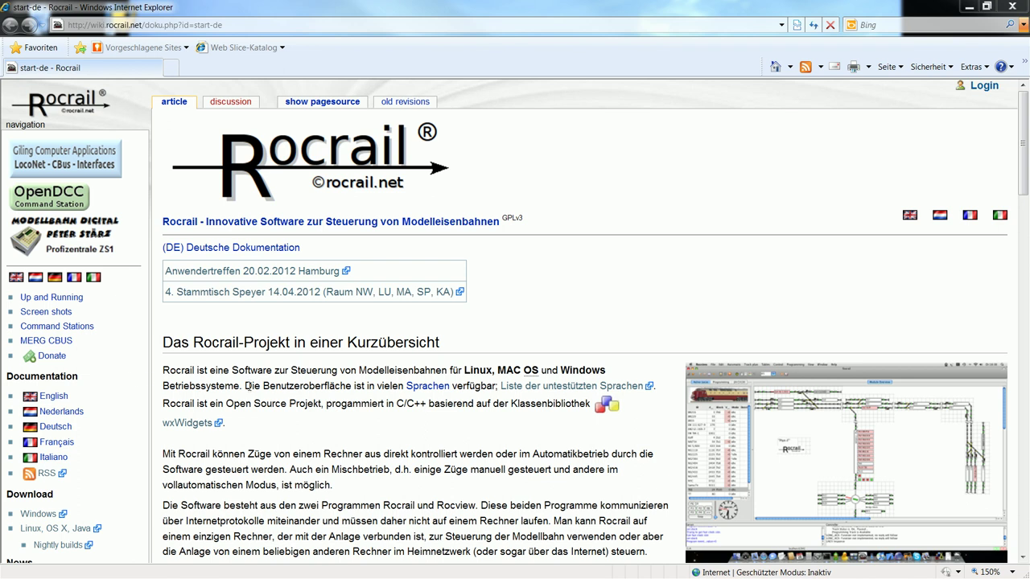
Step: Open the Windows nightly build listing through the Rocrail 2.0 "Sunrise" download page
{"action": "scroll", "coordinate": [314, 348], "scroll_direction": "down", "scroll_amount": 15}
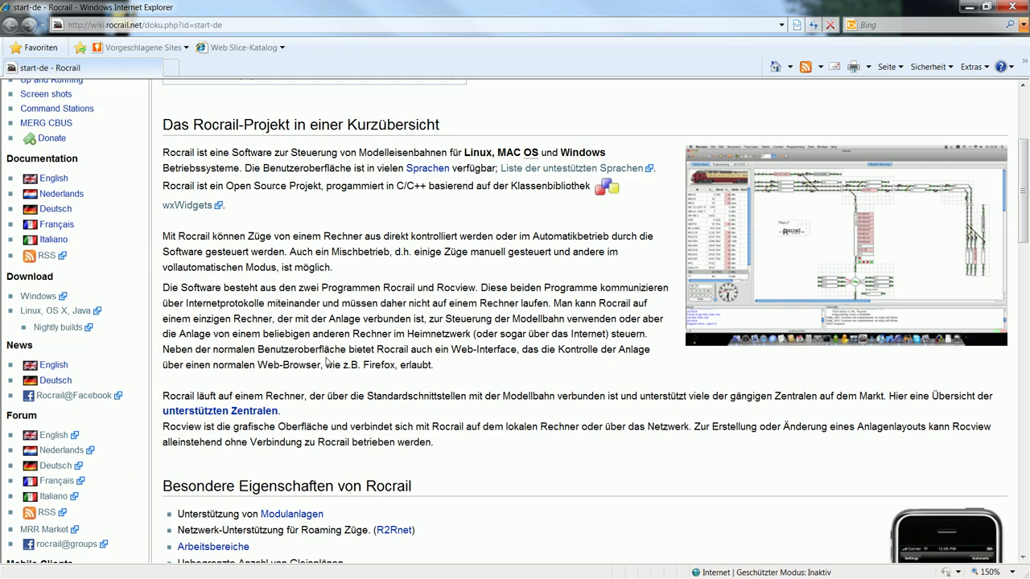
{"action": "scroll", "coordinate": [298, 398], "scroll_direction": "down", "scroll_amount": 3}
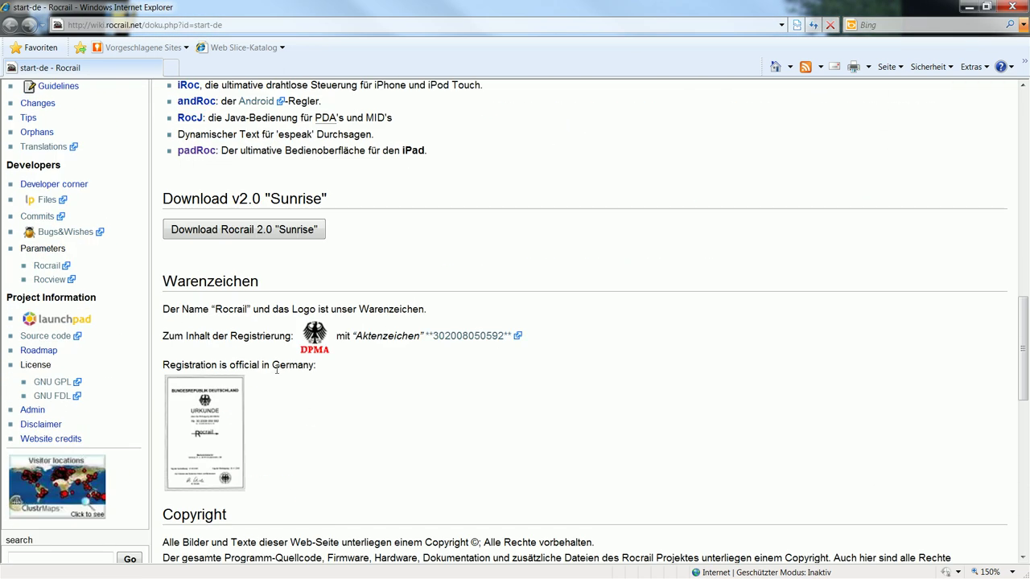
{"action": "left_click", "coordinate": [236, 233]}
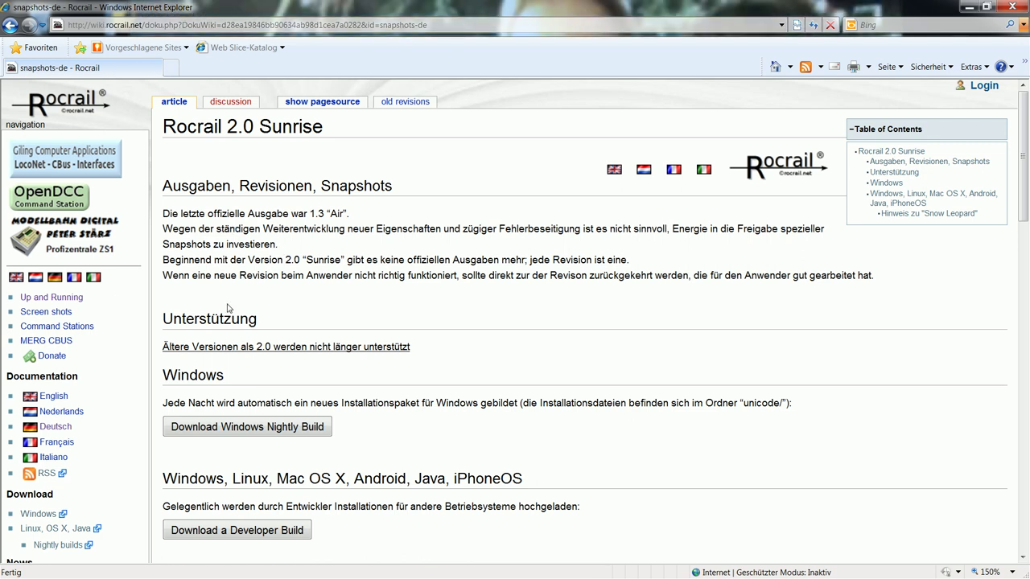
{"action": "scroll", "coordinate": [227, 306], "scroll_direction": "down", "scroll_amount": 3}
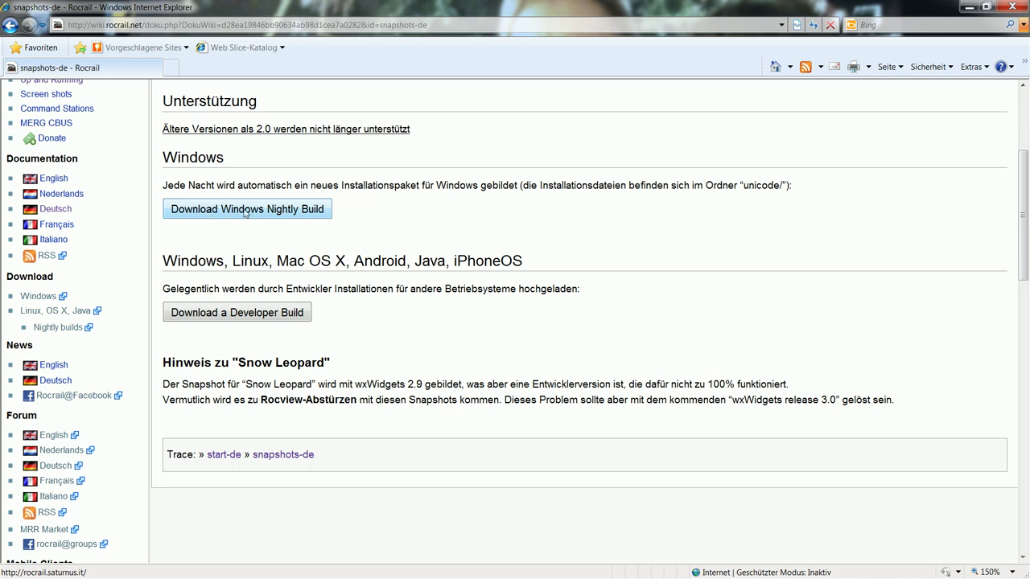
{"action": "left_click", "coordinate": [245, 210]}
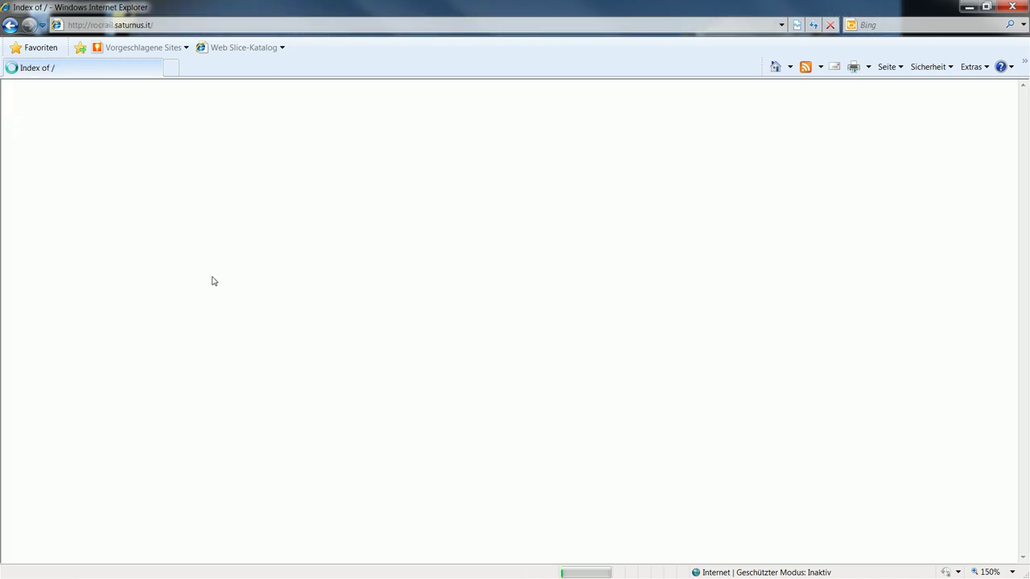
Step: Download Rocrail-3236.exe from the unicode folder and run it, allowing the unverified publisher
{"action": "scroll", "coordinate": [159, 301], "scroll_direction": "down", "scroll_amount": 2}
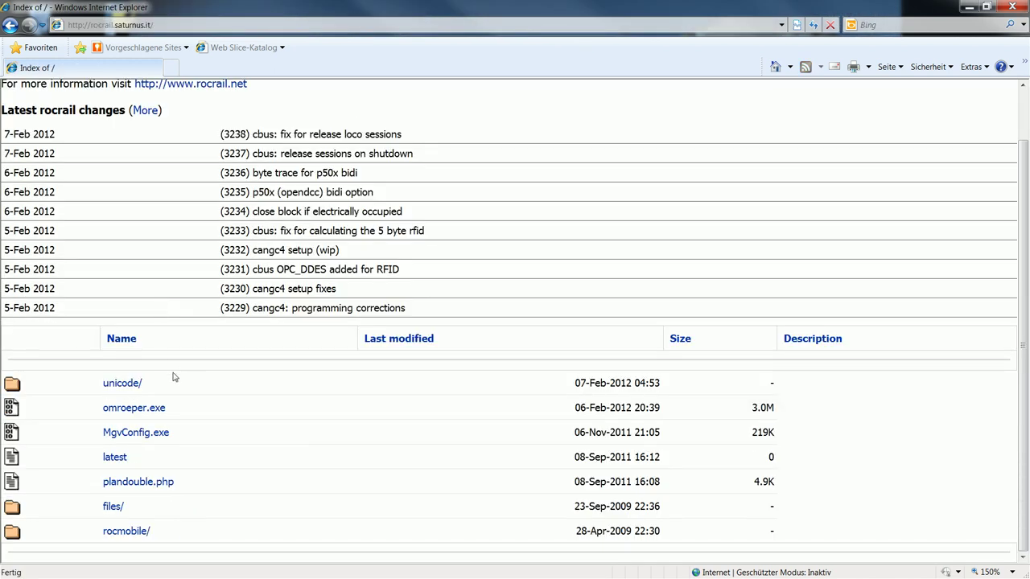
{"action": "left_click", "coordinate": [122, 384]}
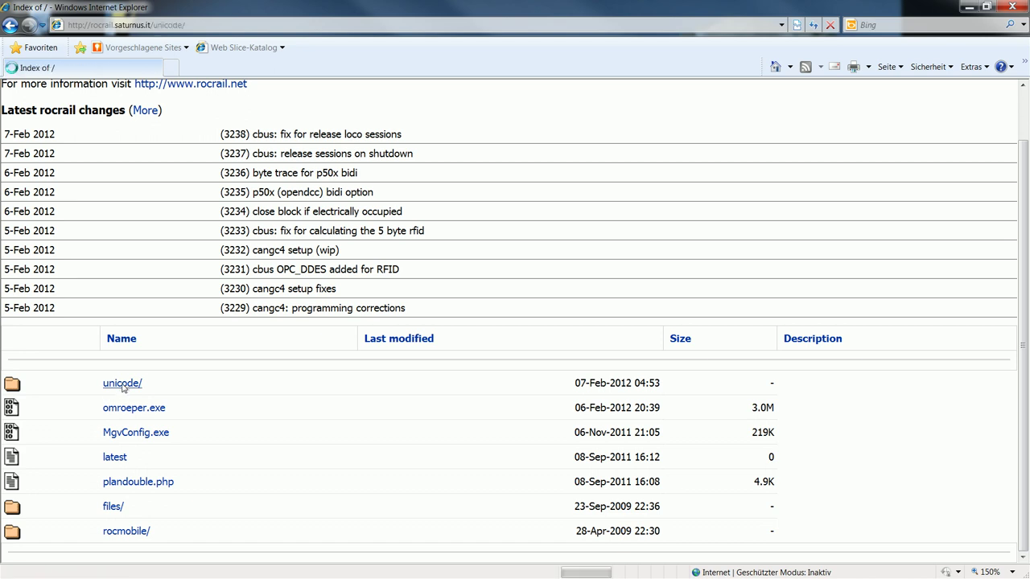
{"action": "scroll", "coordinate": [221, 447], "scroll_direction": "down", "scroll_amount": 3}
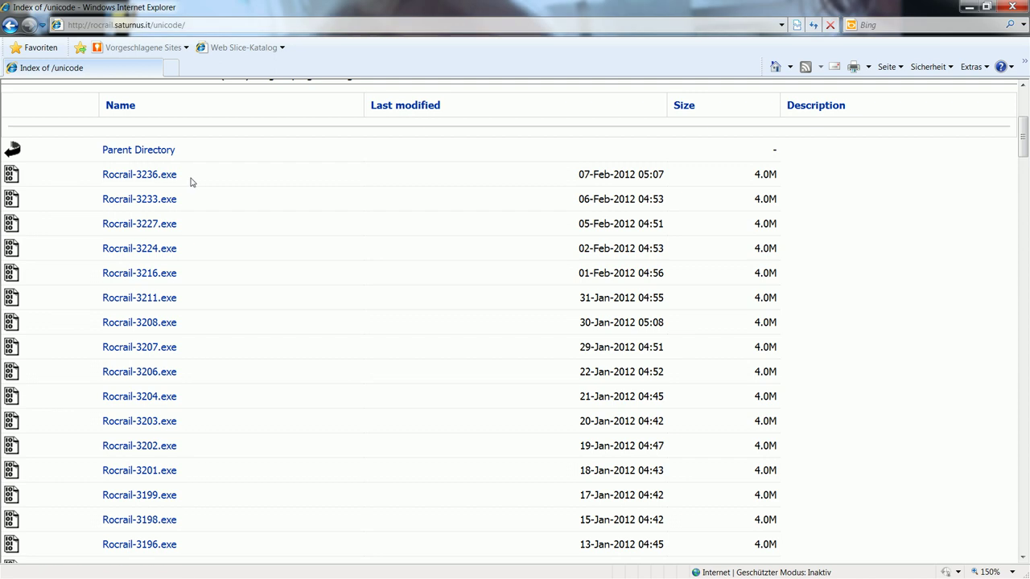
{"action": "left_click", "coordinate": [137, 176]}
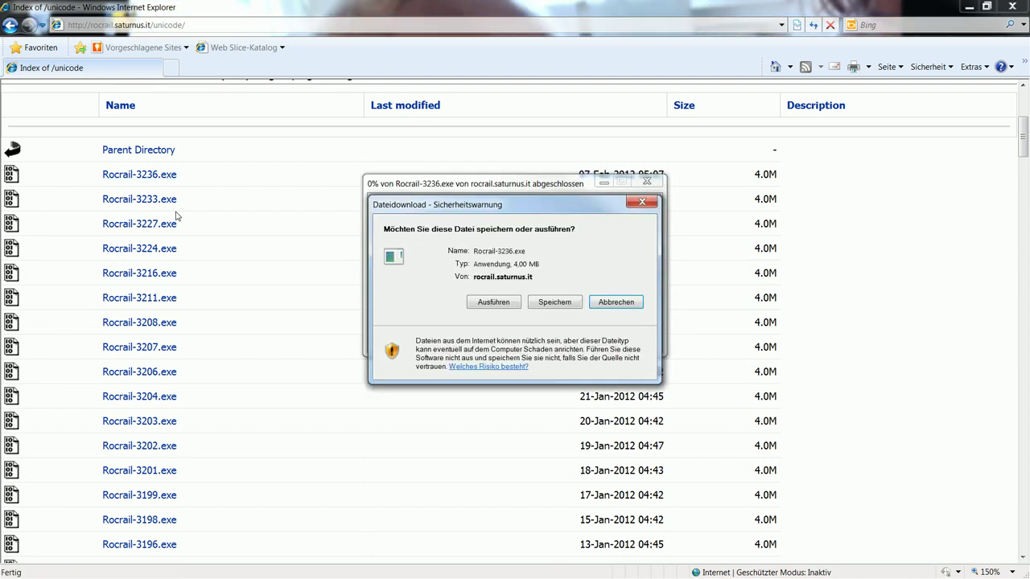
{"action": "left_click", "coordinate": [494, 307]}
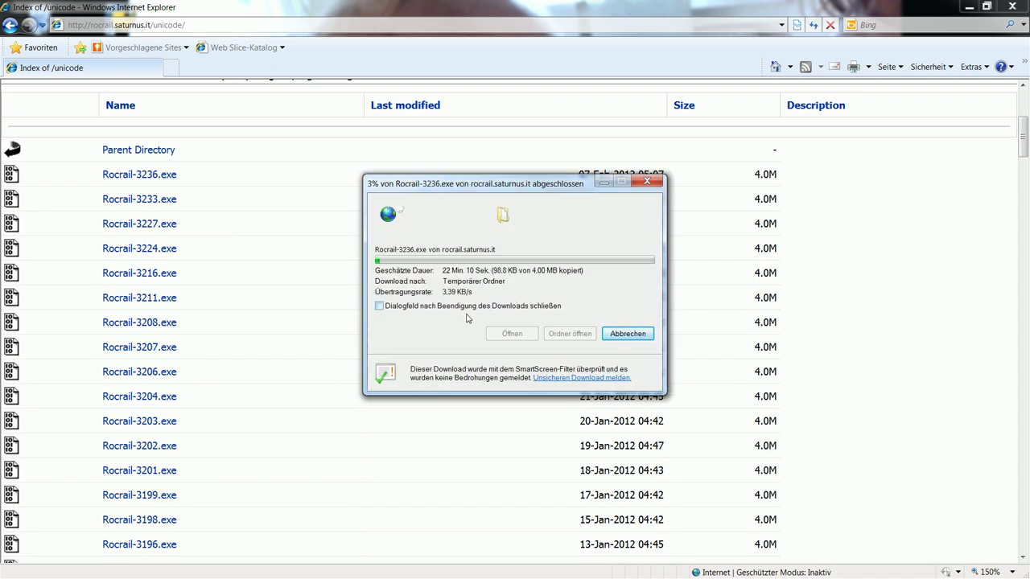
{"action": "left_click_drag", "start_coordinate": [474, 185], "coordinate": [362, 149]}
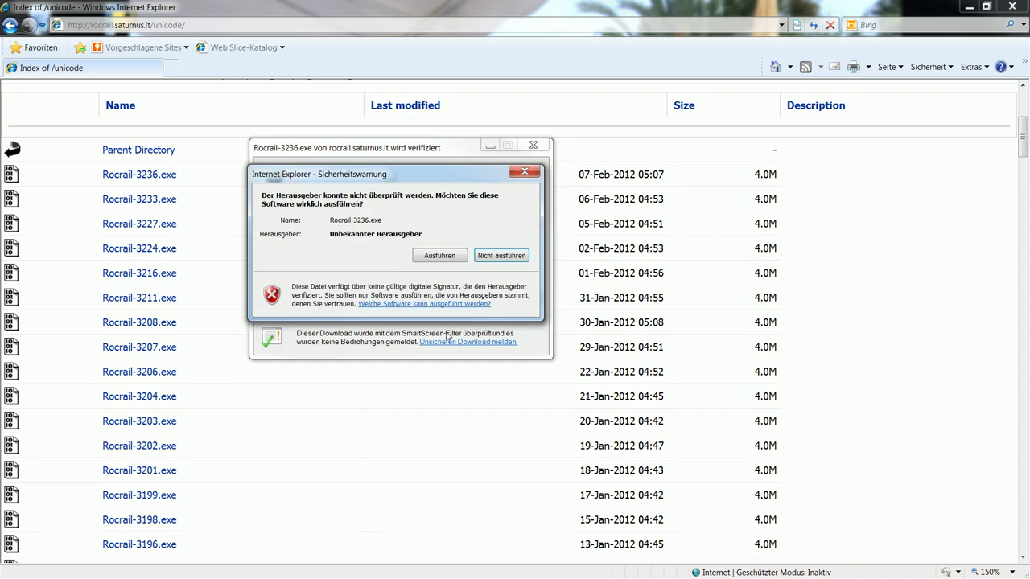
{"action": "left_click", "coordinate": [446, 256]}
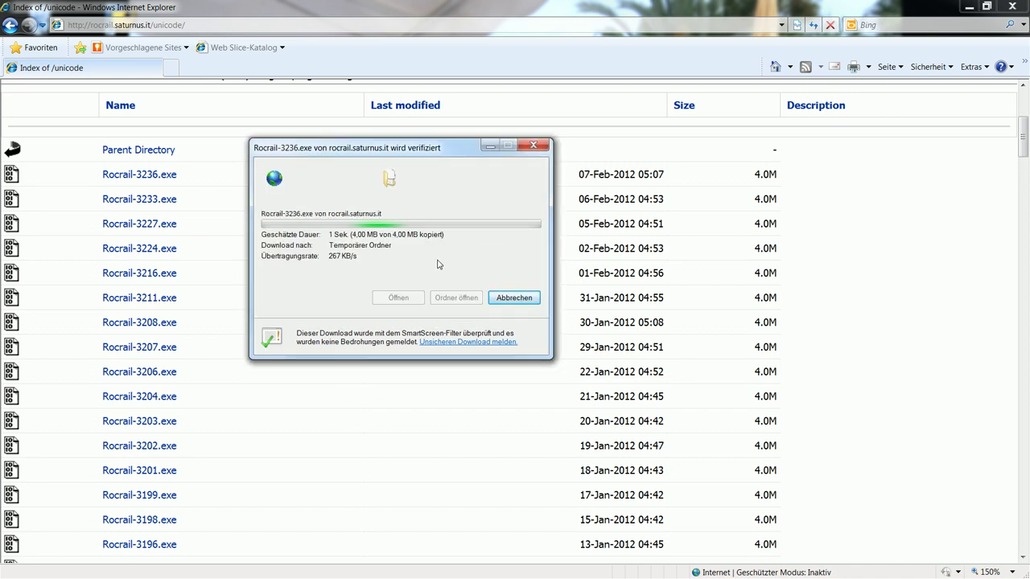
Step: Install Rocrail into C:\Program Files (x86)\Rocrail with the Rocrail Start Menu folder and all four additional tasks, and finish the setup
{"action": "left_click_drag", "start_coordinate": [451, 166], "coordinate": [339, 135]}
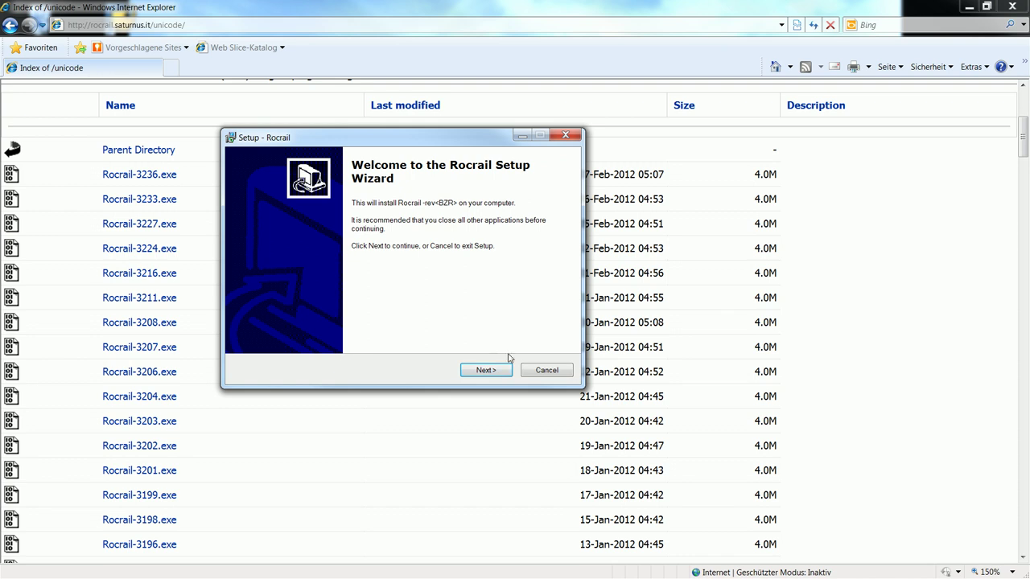
{"action": "left_click", "coordinate": [486, 372]}
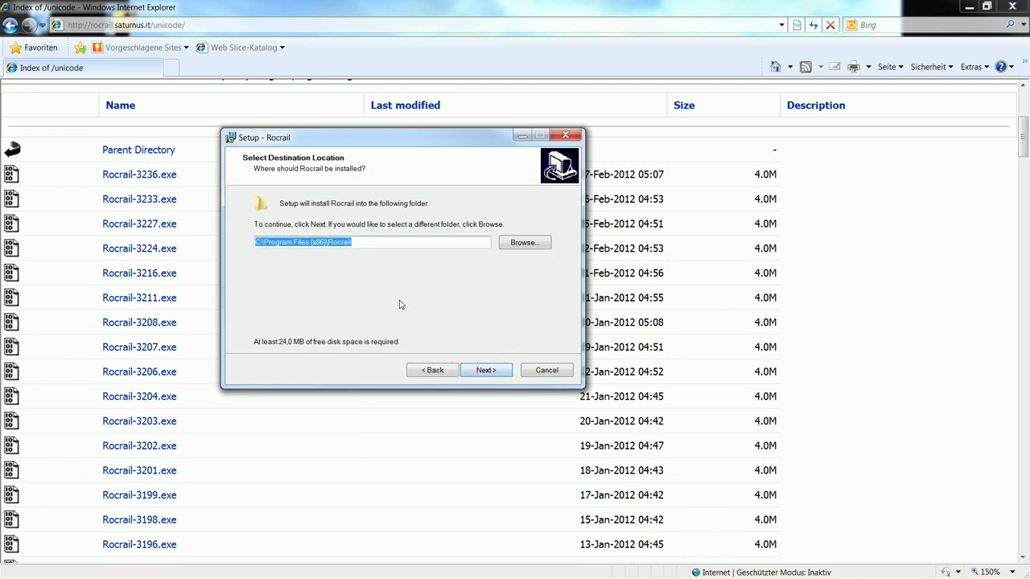
{"action": "left_click", "coordinate": [491, 375]}
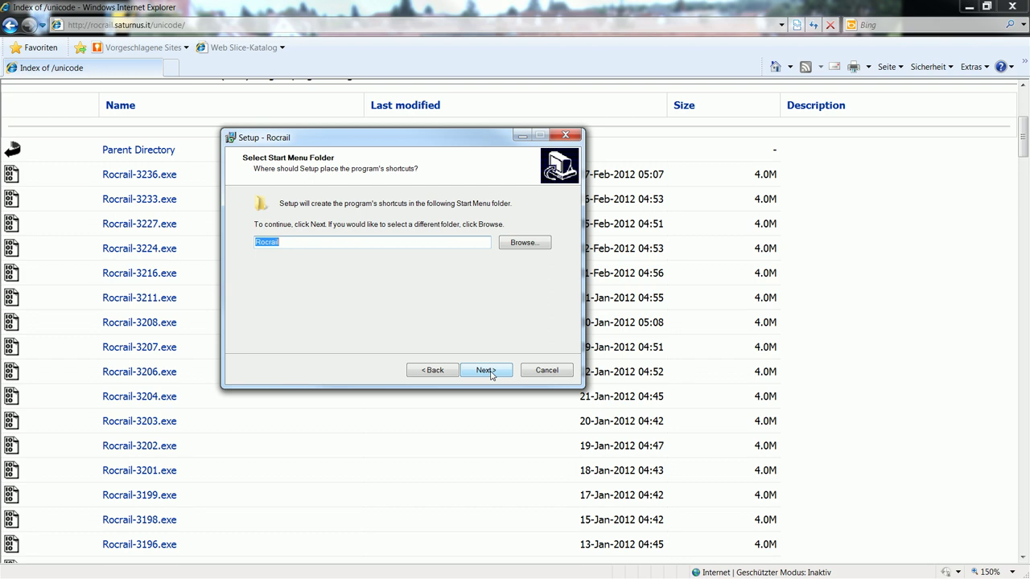
{"action": "left_click", "coordinate": [490, 374]}
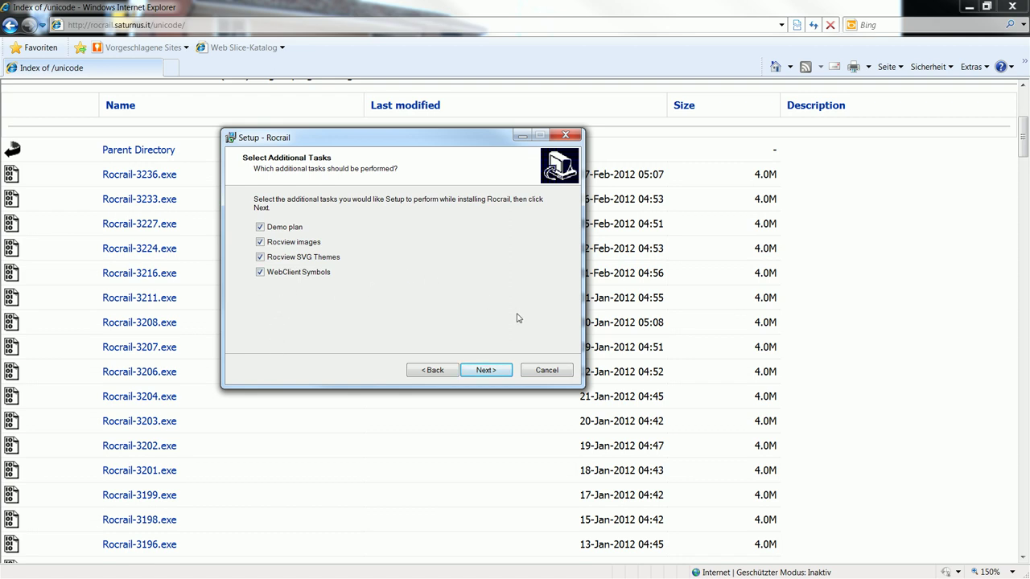
{"action": "left_click", "coordinate": [488, 372]}
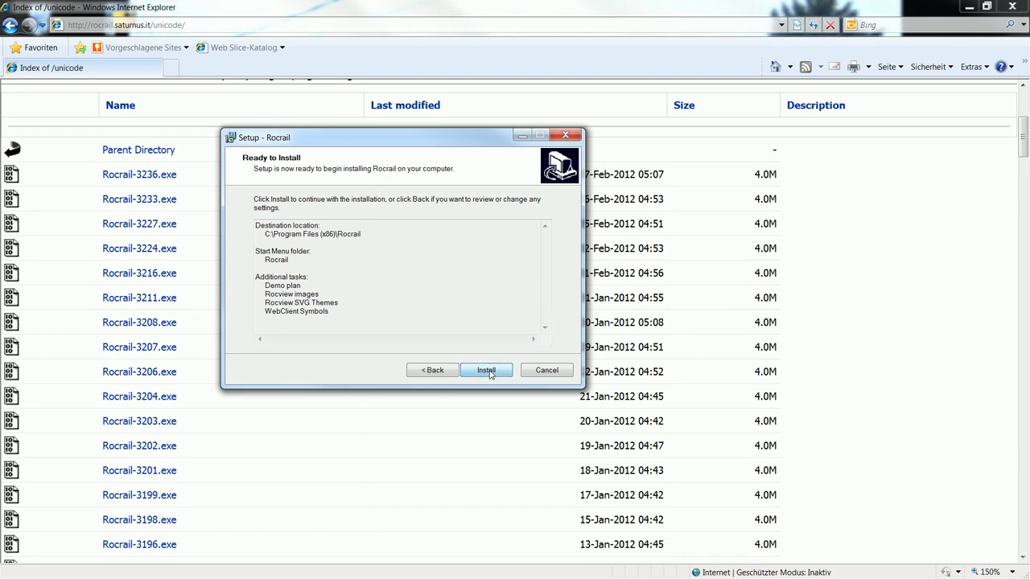
{"action": "left_click", "coordinate": [488, 372]}
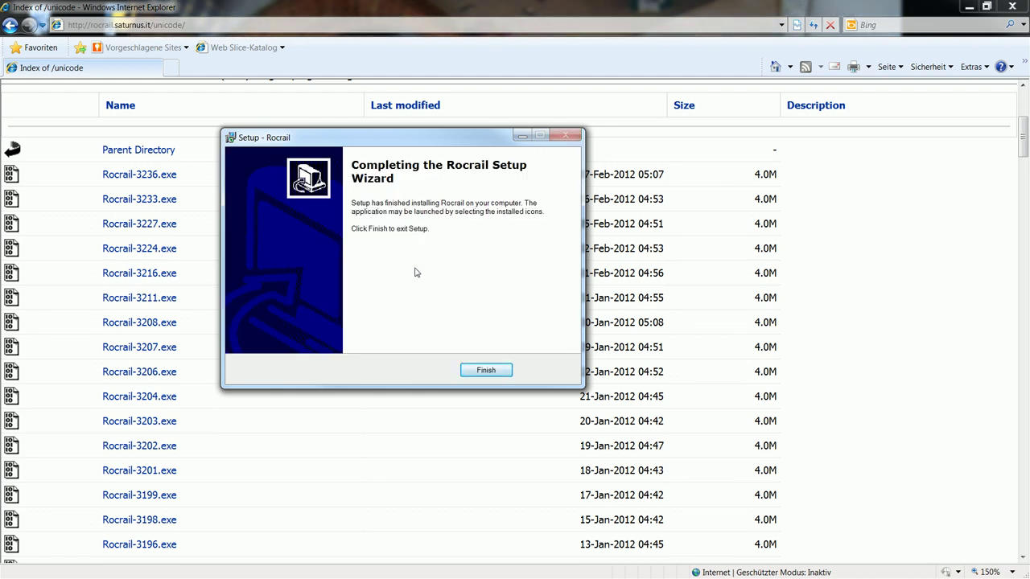
{"action": "left_click", "coordinate": [486, 375]}
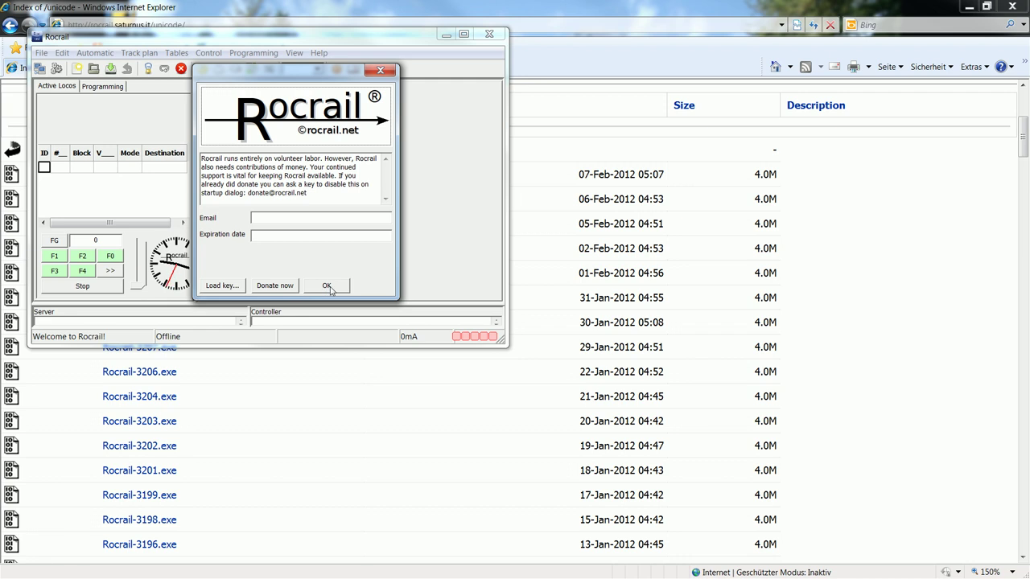
Step: Dismiss Rocrail's donation dialog, maximize the window, and enlarge the loco panel in width and height
{"action": "left_click", "coordinate": [327, 288]}
{"action": "left_click", "coordinate": [464, 35]}
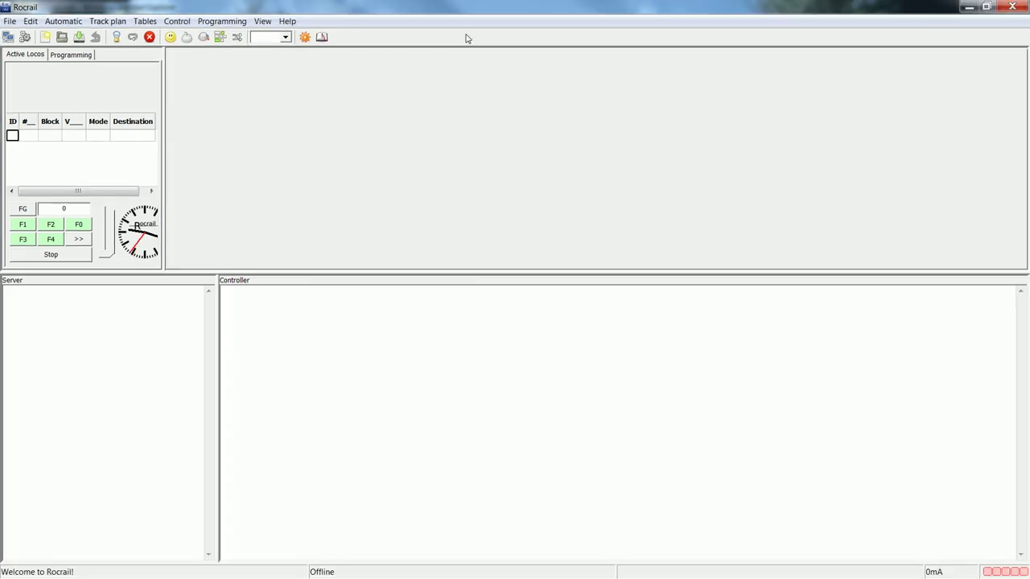
{"action": "left_click_drag", "start_coordinate": [163, 155], "coordinate": [266, 205]}
{"action": "left_click_drag", "start_coordinate": [341, 275], "coordinate": [349, 464]}
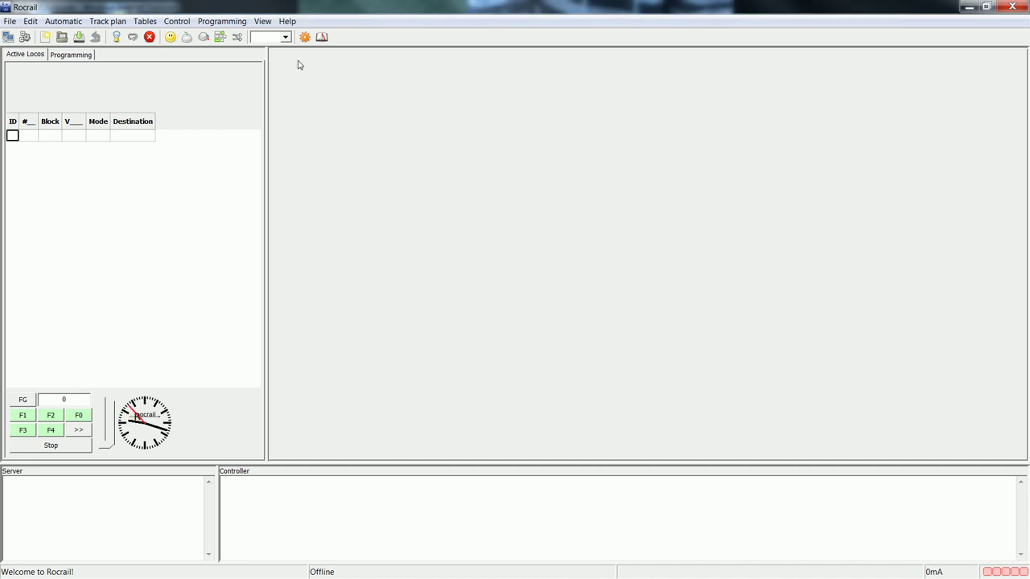
Step: Set the interface language to Deutsch, acknowledge the notice, and exit Rocrail
{"action": "left_click", "coordinate": [263, 22]}
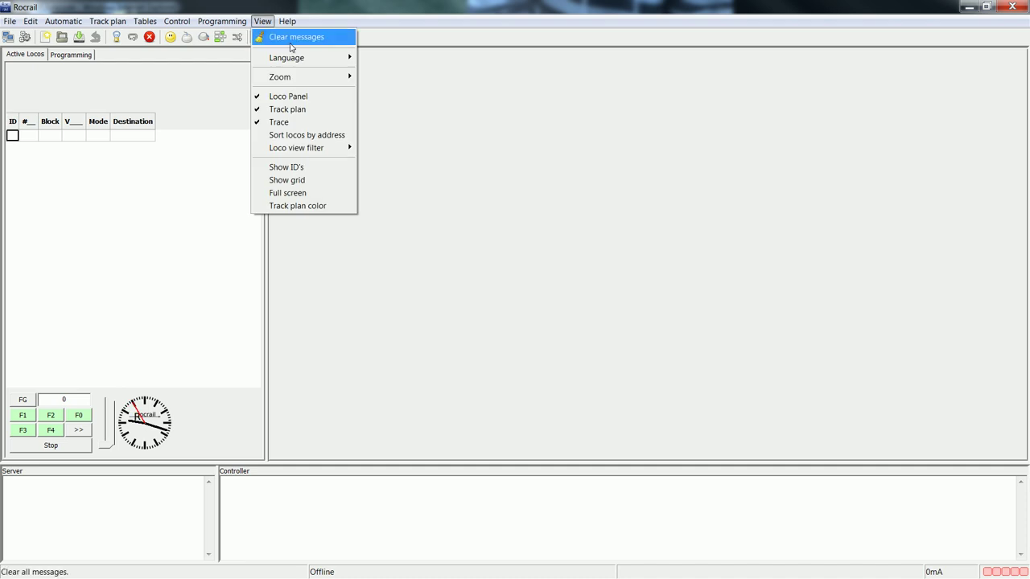
{"action": "mouse_move", "coordinate": [300, 62]}
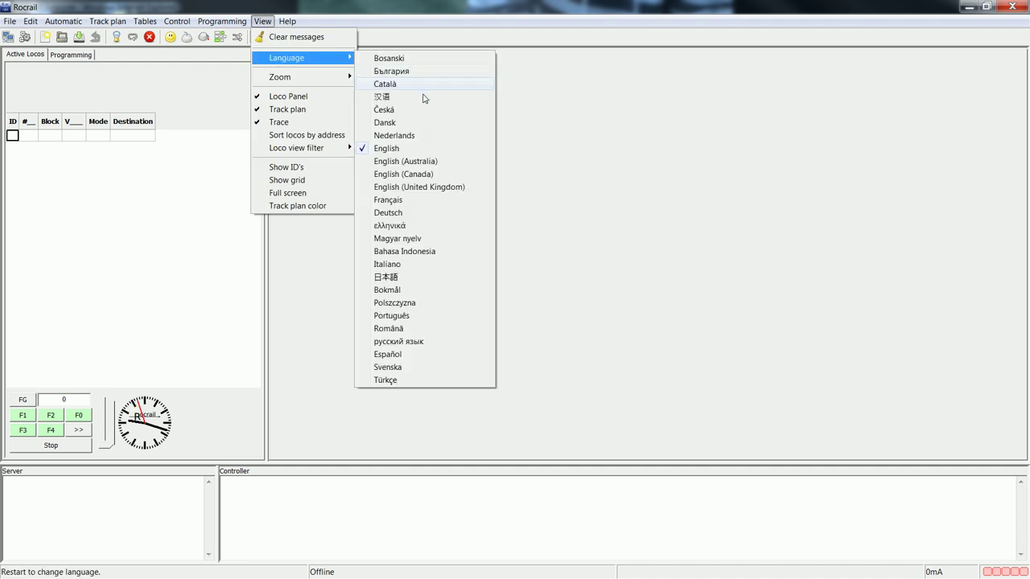
{"action": "left_click", "coordinate": [389, 212]}
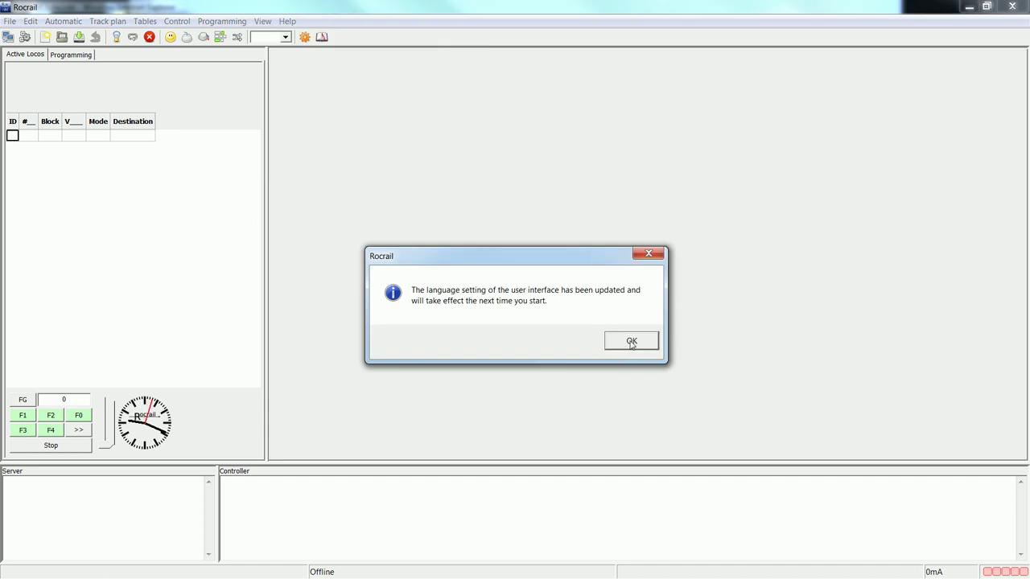
{"action": "left_click", "coordinate": [630, 343]}
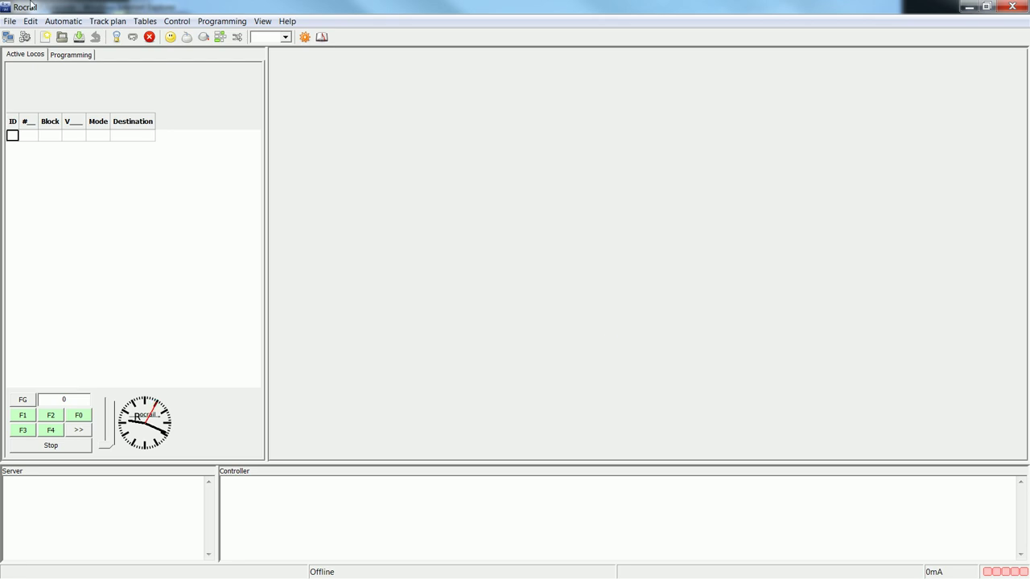
{"action": "left_click", "coordinate": [10, 21]}
{"action": "left_click", "coordinate": [86, 253]}
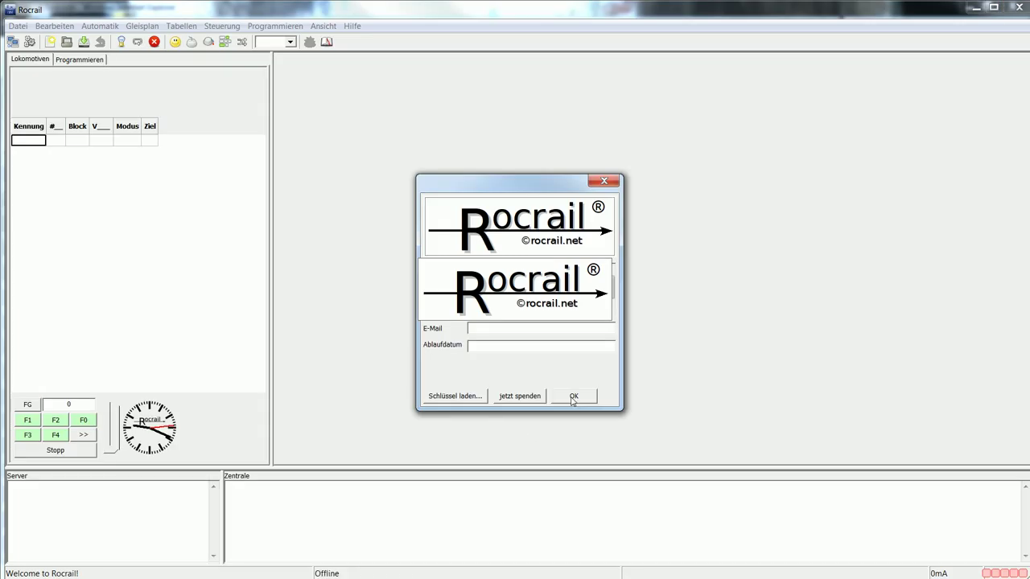
Step: Dismiss the donation dialog and turn off "Lade Arbeitsbereich beim Programmstart" in the Rocview properties
{"action": "left_click", "coordinate": [573, 397]}
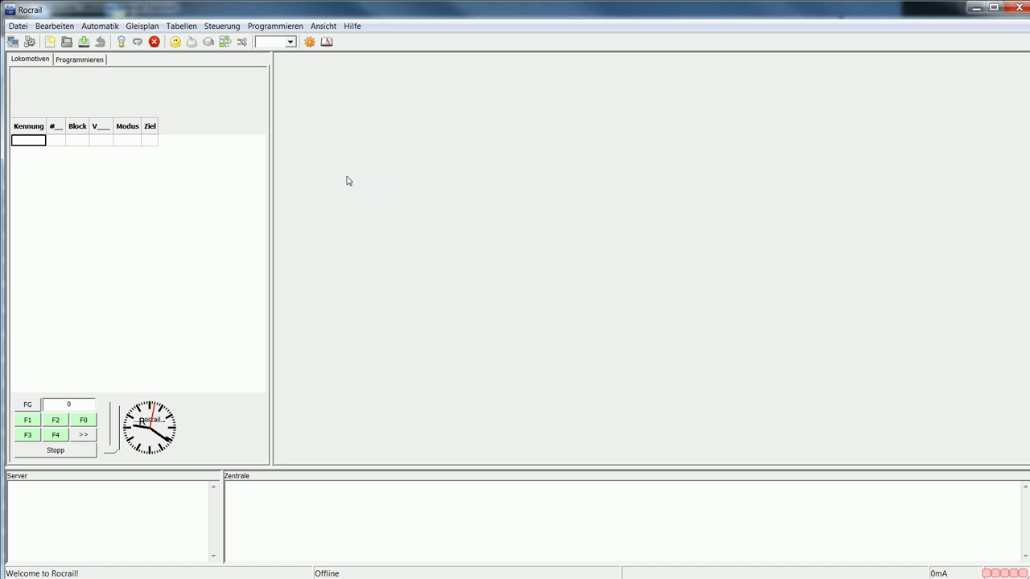
{"action": "left_click", "coordinate": [17, 26]}
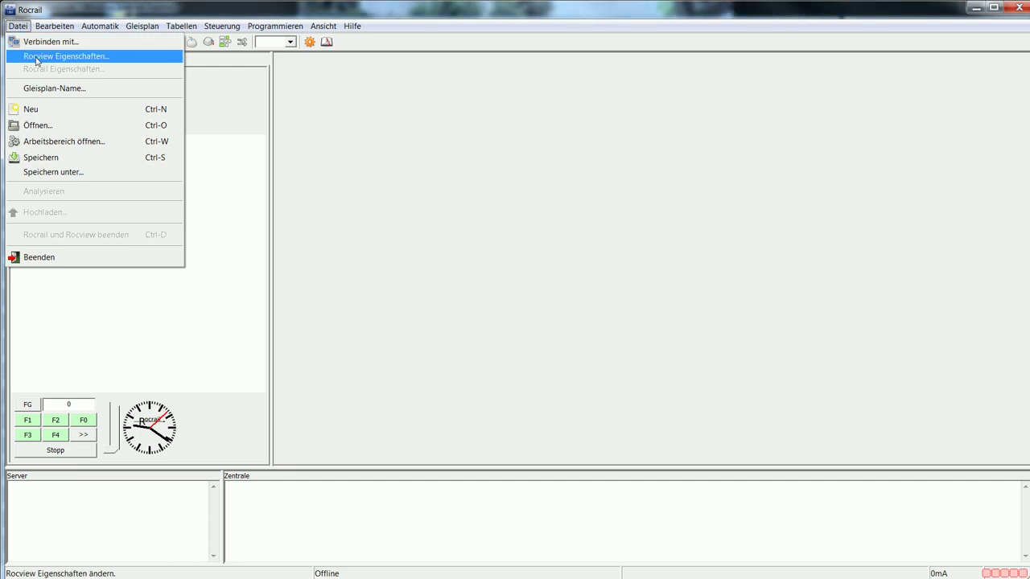
{"action": "left_click", "coordinate": [36, 61]}
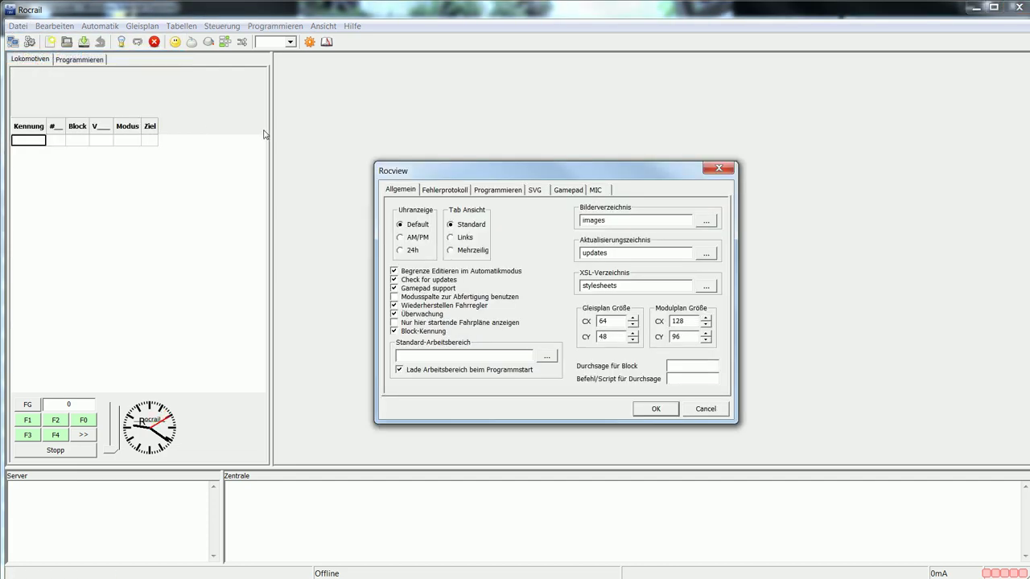
{"action": "left_click_drag", "start_coordinate": [487, 177], "coordinate": [436, 106]}
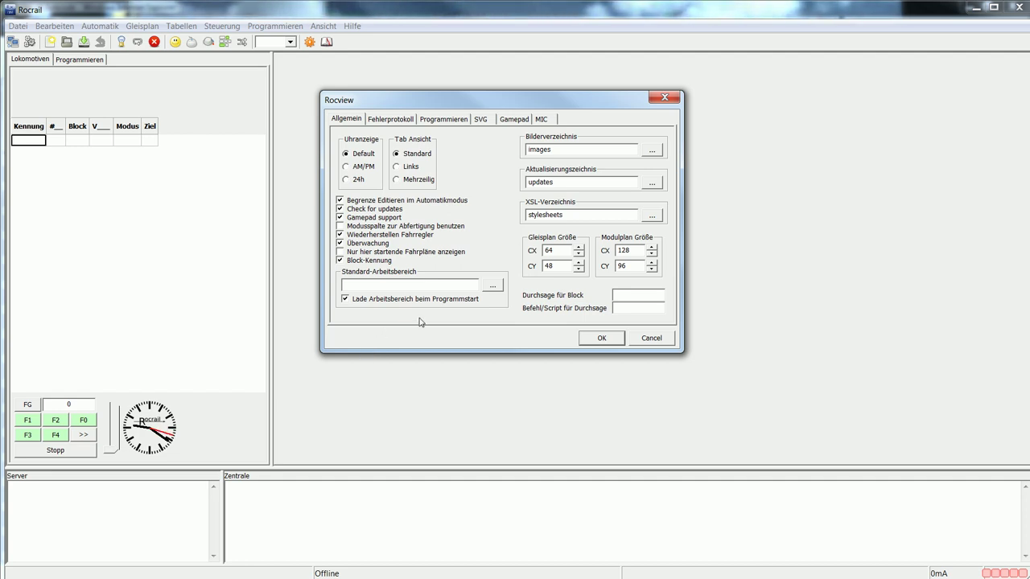
{"action": "left_click", "coordinate": [346, 300]}
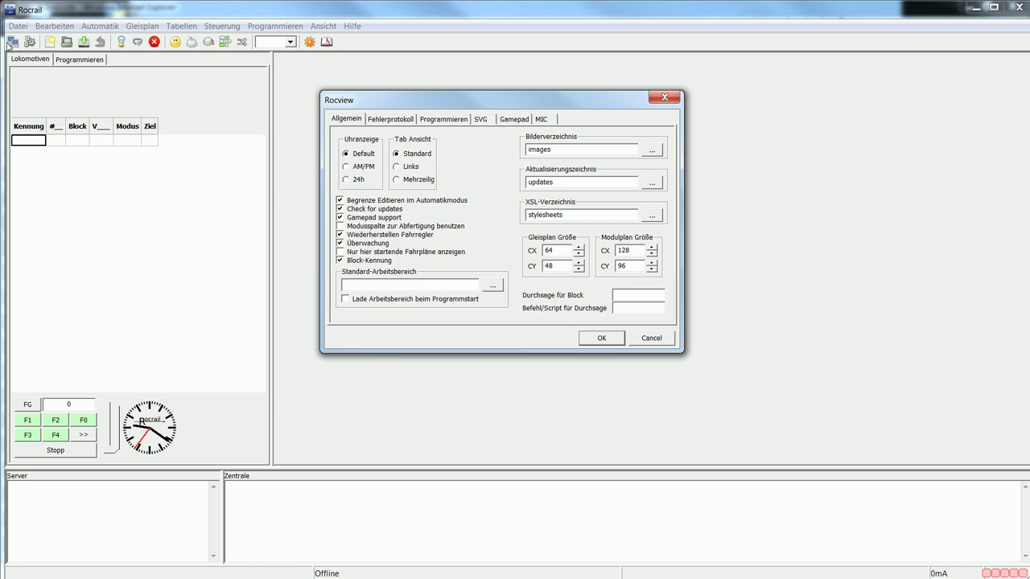
Step: Switch to Windows Explorer and examine the files in the Rocrail folder under Eigene Dokumente, including the plan file
{"action": "key", "text": "super+e"}
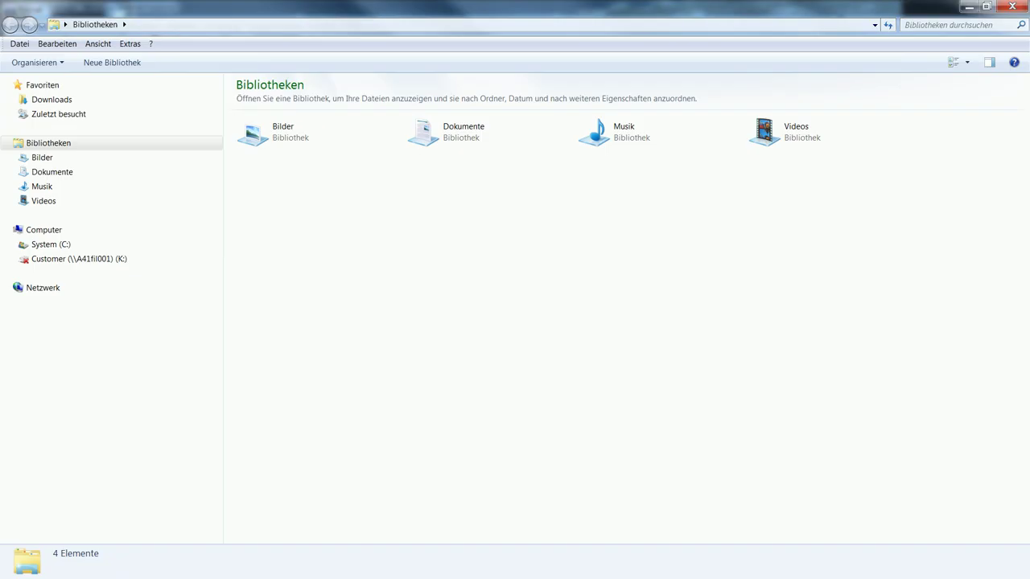
{"action": "left_click", "coordinate": [13, 171]}
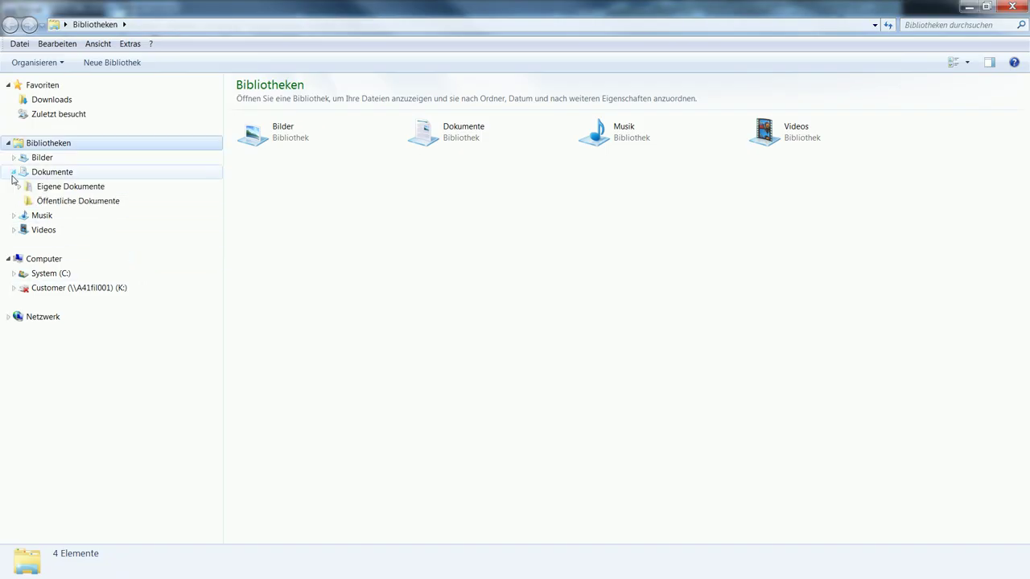
{"action": "left_click", "coordinate": [20, 187]}
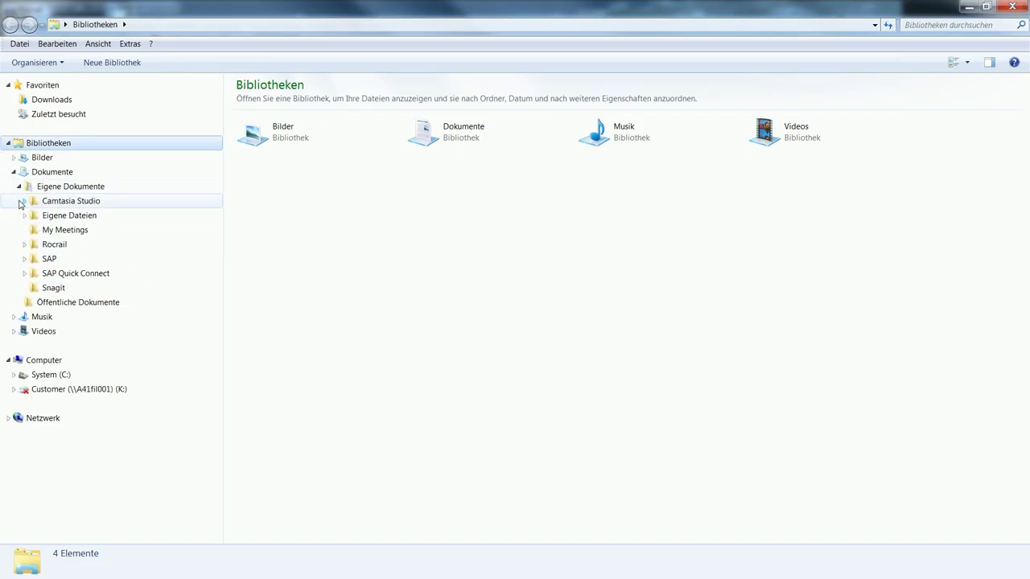
{"action": "left_click", "coordinate": [25, 244]}
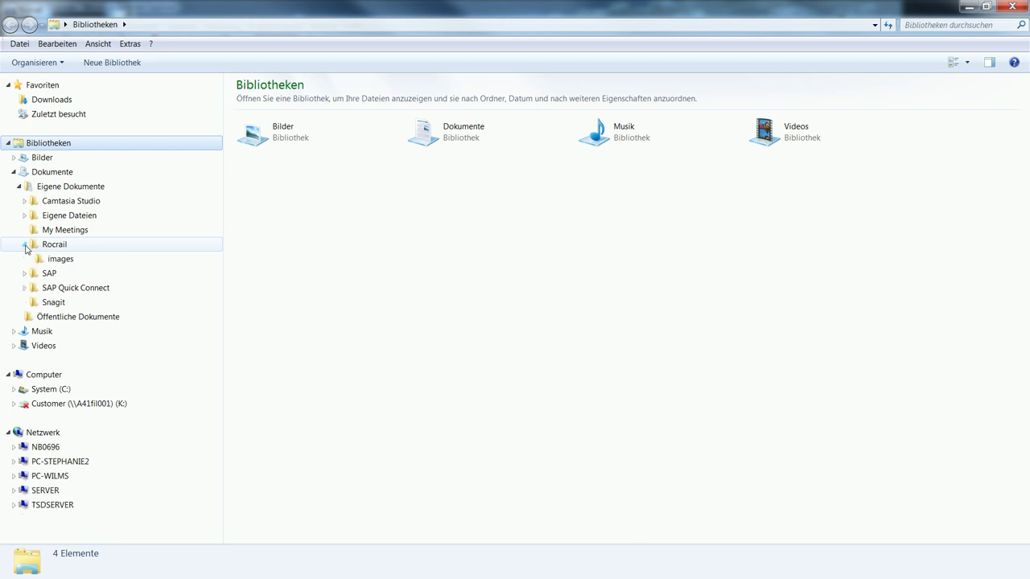
{"action": "left_click", "coordinate": [55, 247]}
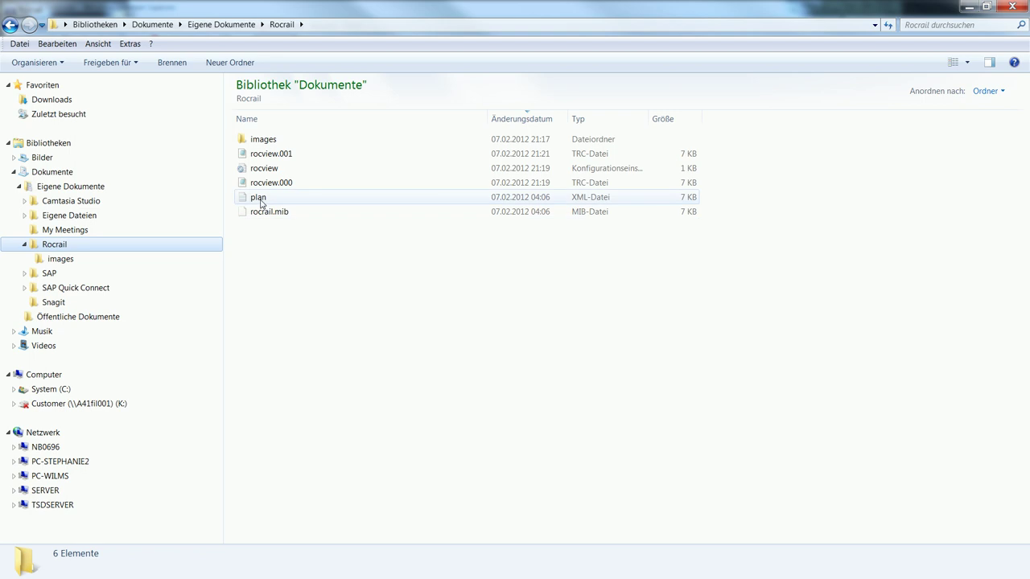
{"action": "mouse_move", "coordinate": [261, 203]}
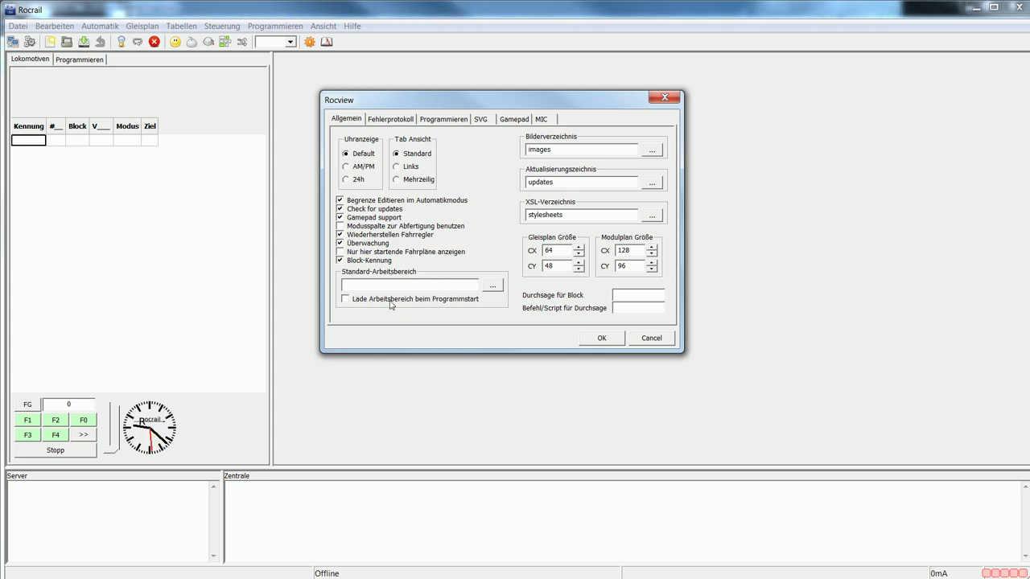
Step: Cancel the Rocview properties and open the Rocrail folder in Eigene Dokumente as the workspace
{"action": "left_click", "coordinate": [651, 343]}
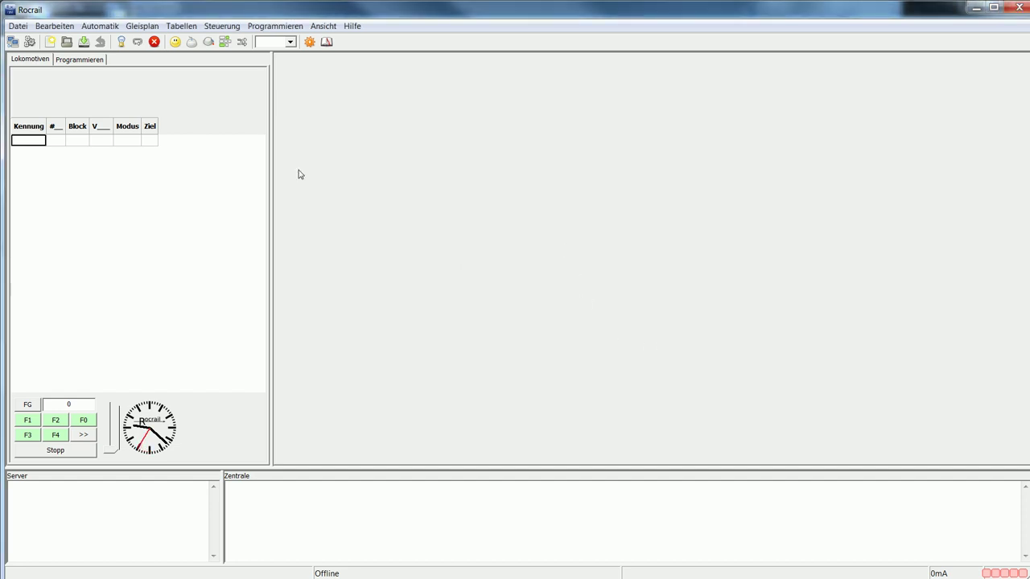
{"action": "left_click", "coordinate": [17, 27]}
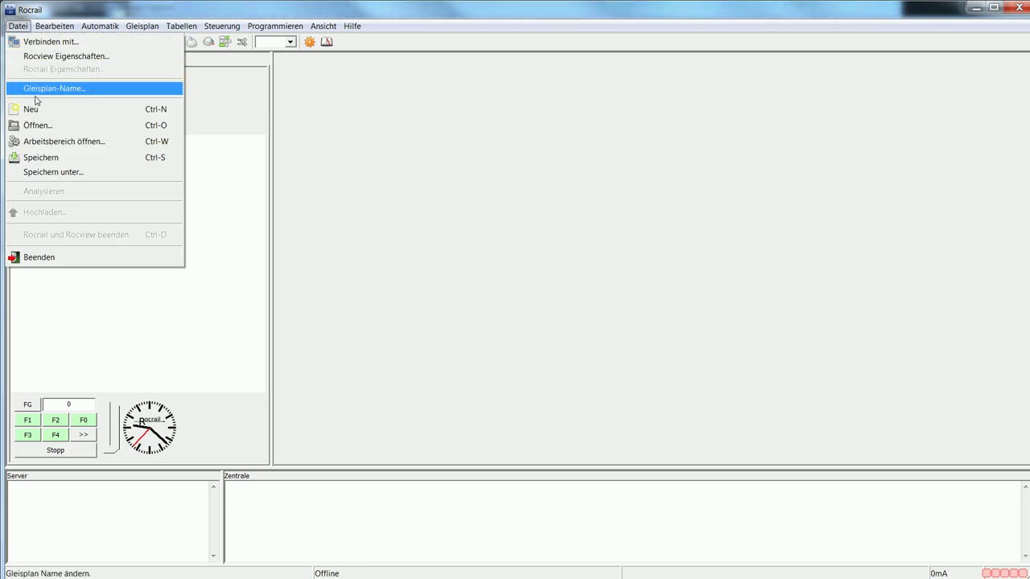
{"action": "left_click", "coordinate": [74, 145]}
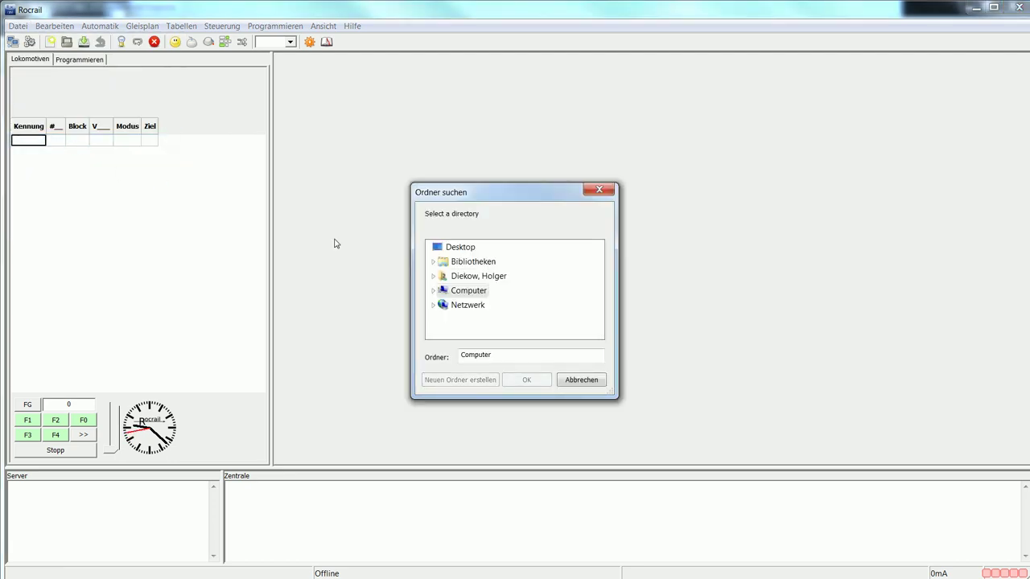
{"action": "left_click", "coordinate": [434, 276]}
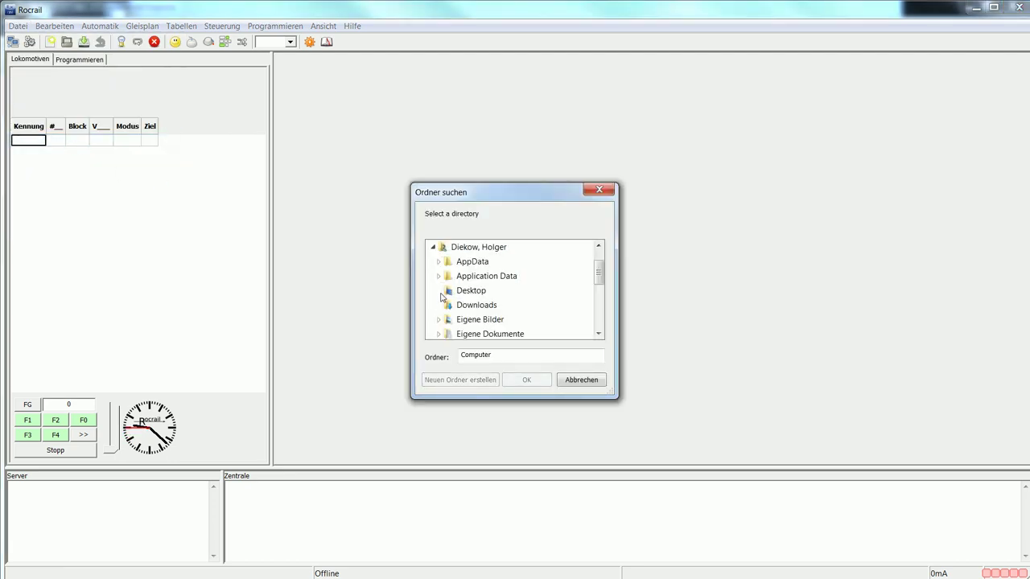
{"action": "mouse_move", "coordinate": [598, 280]}
{"action": "left_mouse_down"}
{"action": "mouse_move", "coordinate": [598, 321]}
{"action": "mouse_move", "coordinate": [599, 285]}
{"action": "left_mouse_up"}
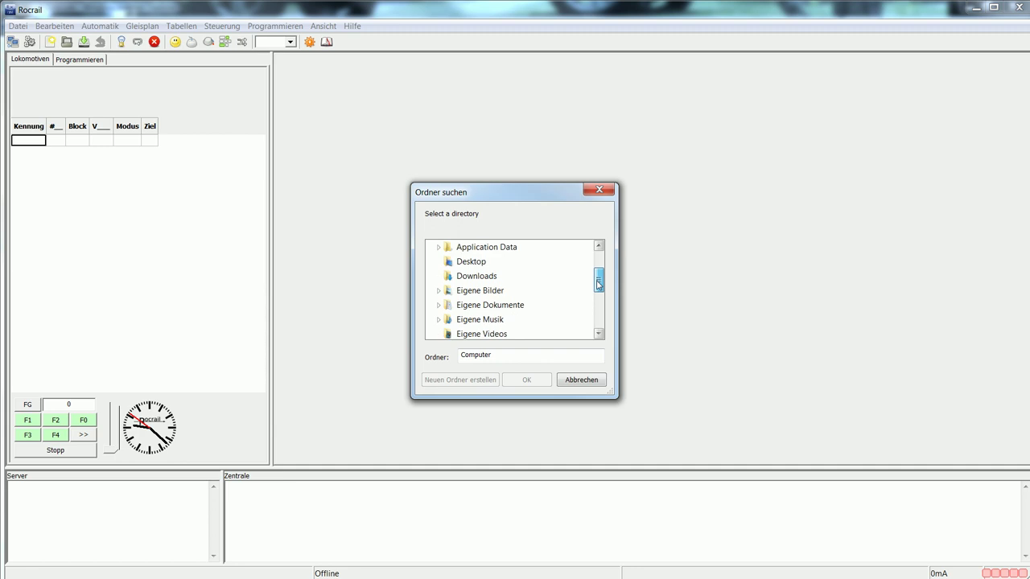
{"action": "left_click", "coordinate": [438, 305]}
{"action": "left_click", "coordinate": [472, 307]}
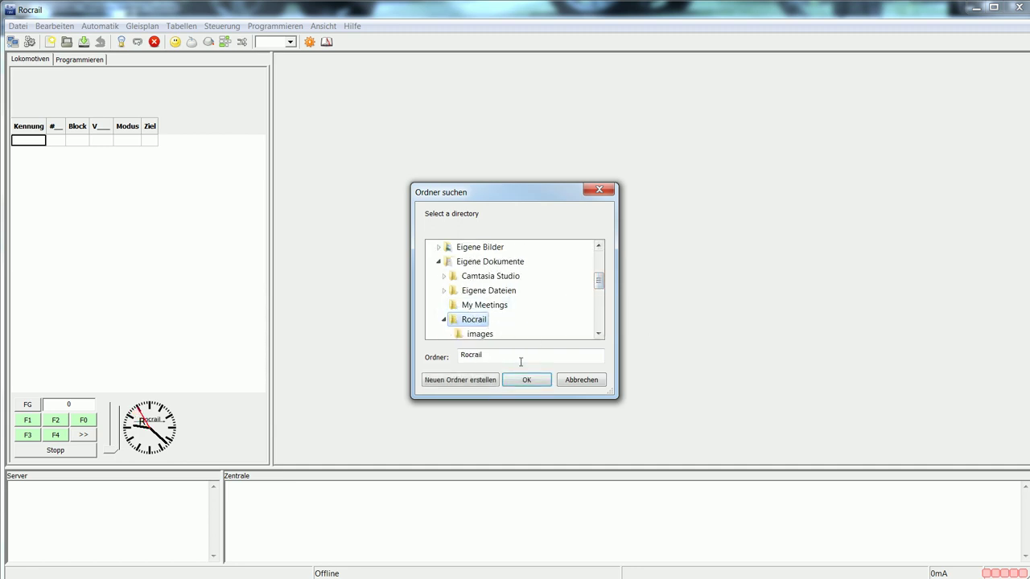
{"action": "left_click", "coordinate": [530, 389]}
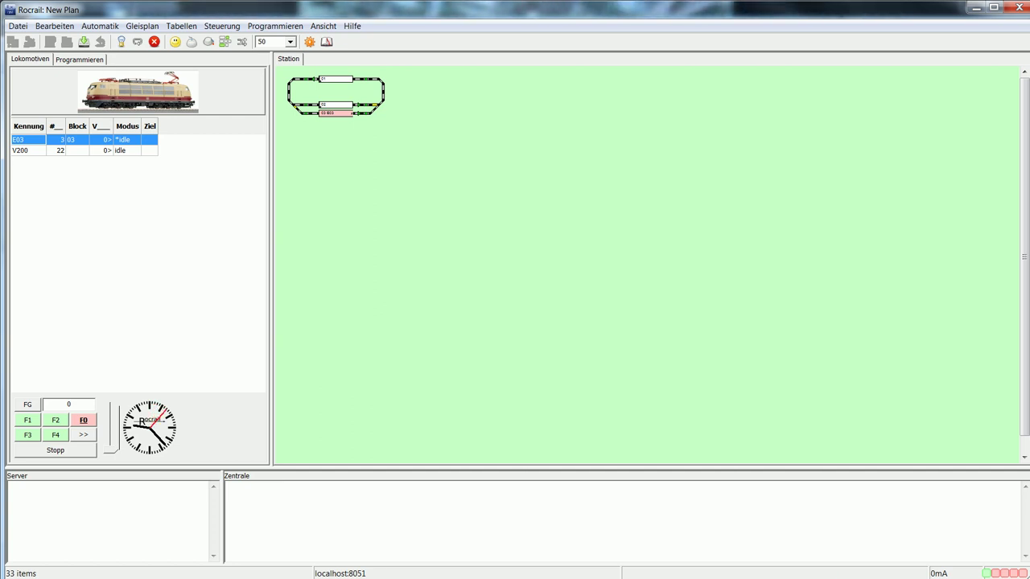
Step: Minimize the server console window and set the track plan's zoom to 200
{"action": "left_click_drag", "start_coordinate": [310, 64], "coordinate": [593, 147]}
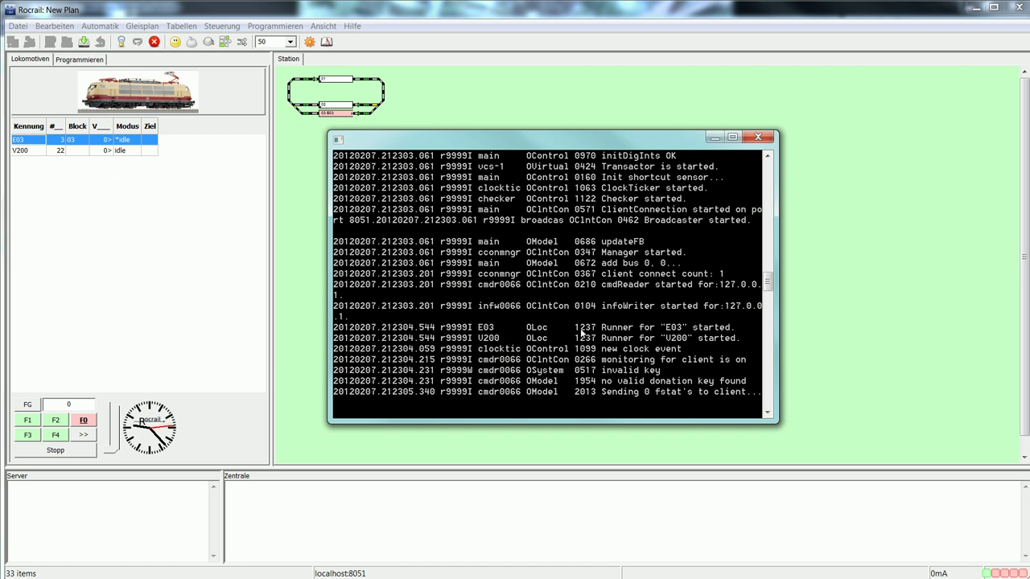
{"action": "left_click", "coordinate": [714, 139]}
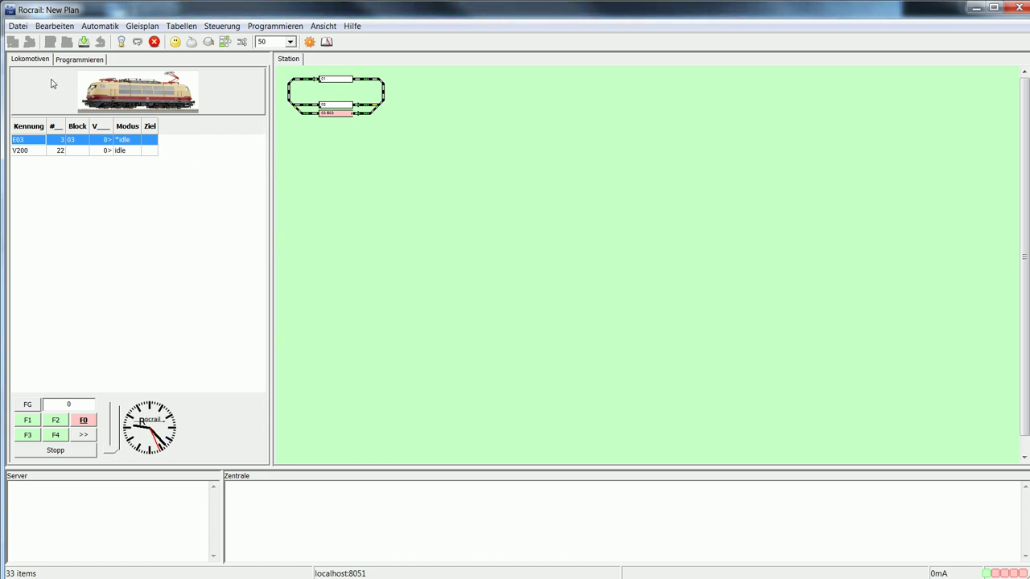
{"action": "key", "text": "alt+Down"}
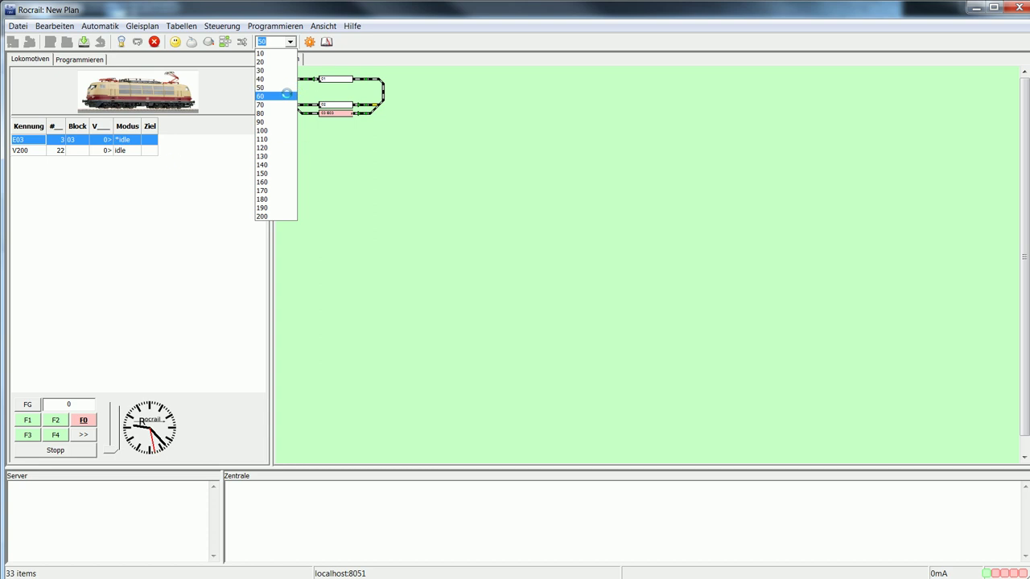
{"action": "left_click", "coordinate": [274, 216]}
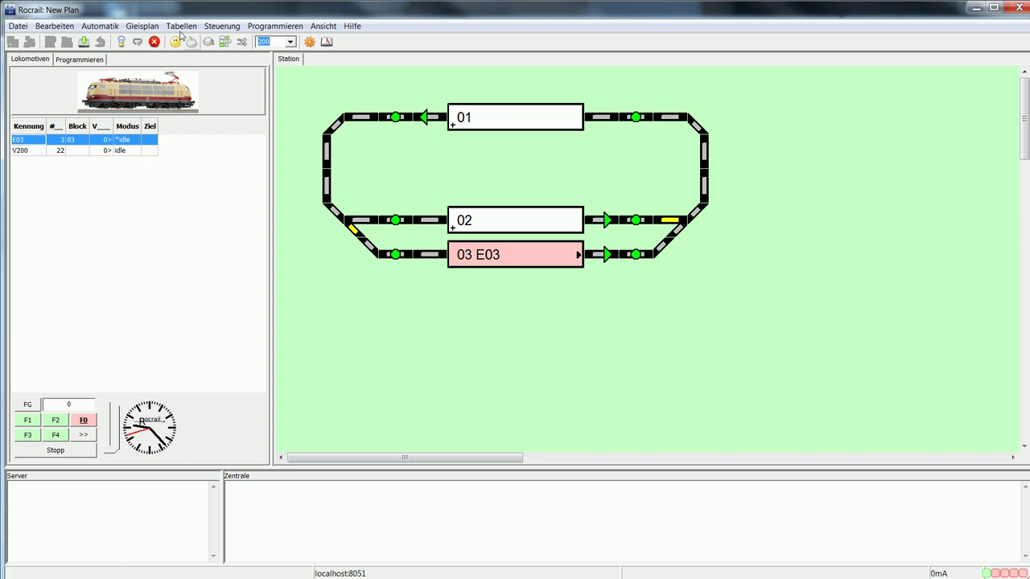
Step: Set the Gleisplandatei in the Rocrail properties to meinplan.xml and accept the change
{"action": "left_click", "coordinate": [17, 27]}
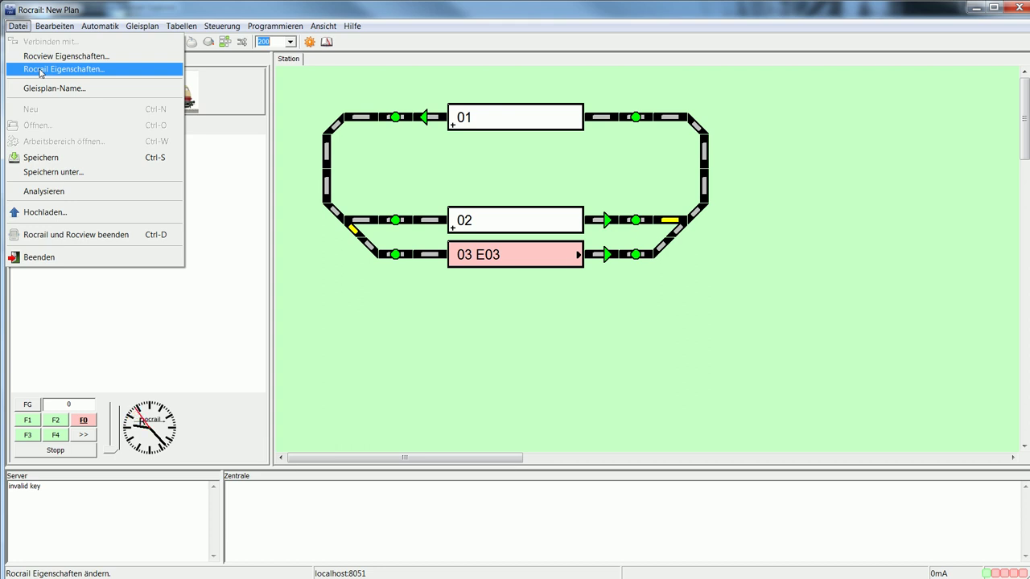
{"action": "left_click", "coordinate": [90, 71]}
{"action": "left_click_drag", "start_coordinate": [479, 139], "coordinate": [474, 90]}
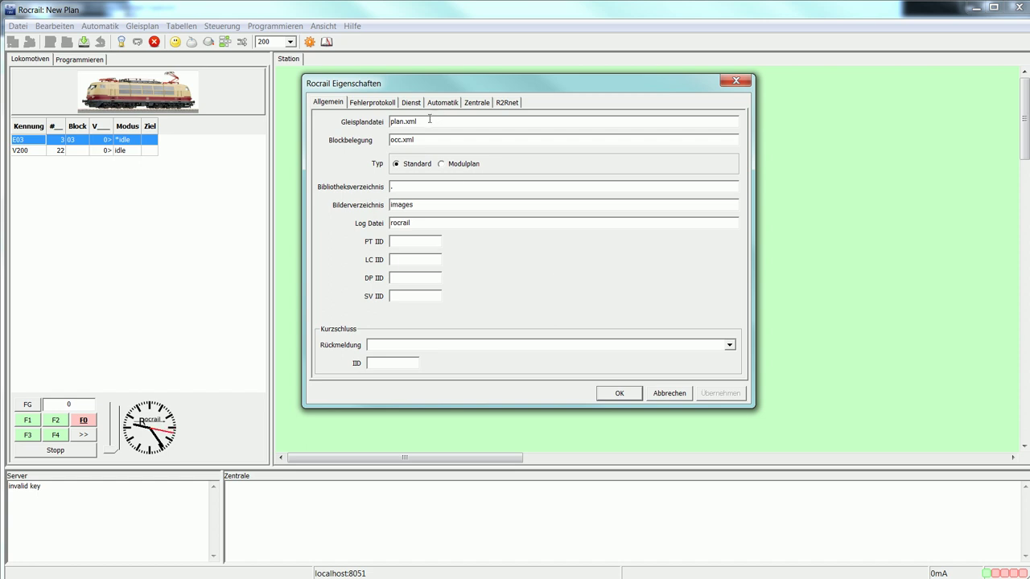
{"action": "left_click_drag", "start_coordinate": [424, 121], "coordinate": [379, 124]}
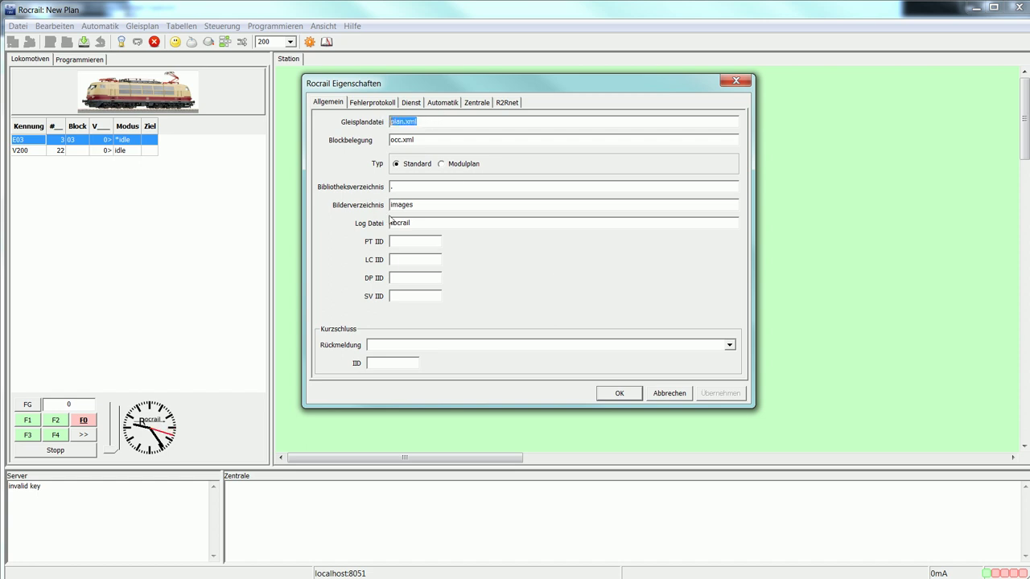
{"action": "left_click", "coordinate": [434, 122]}
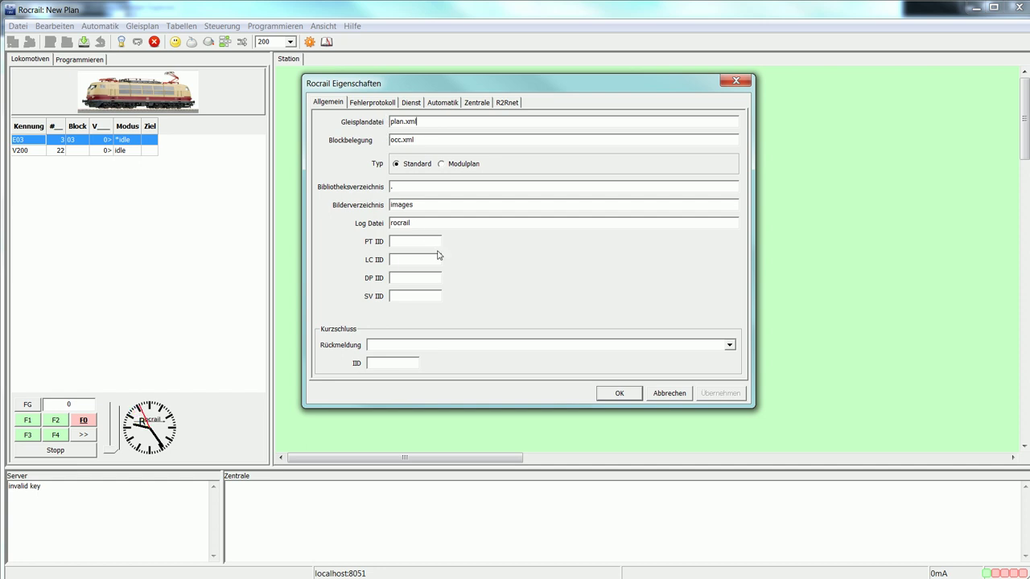
{"action": "double_click", "coordinate": [403, 122]}
{"action": "type", "text": "meinplan"}
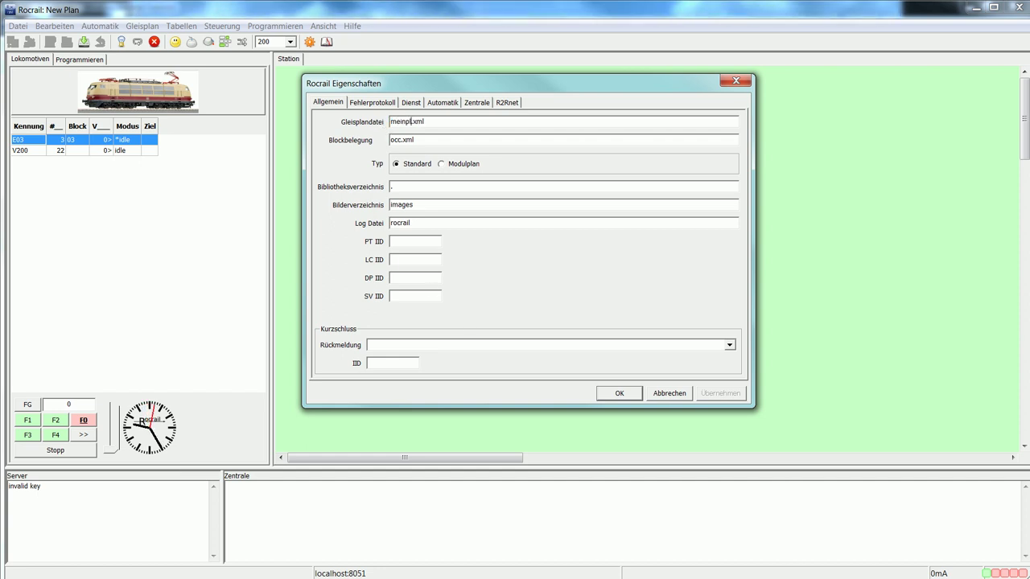
{"action": "left_click", "coordinate": [618, 393]}
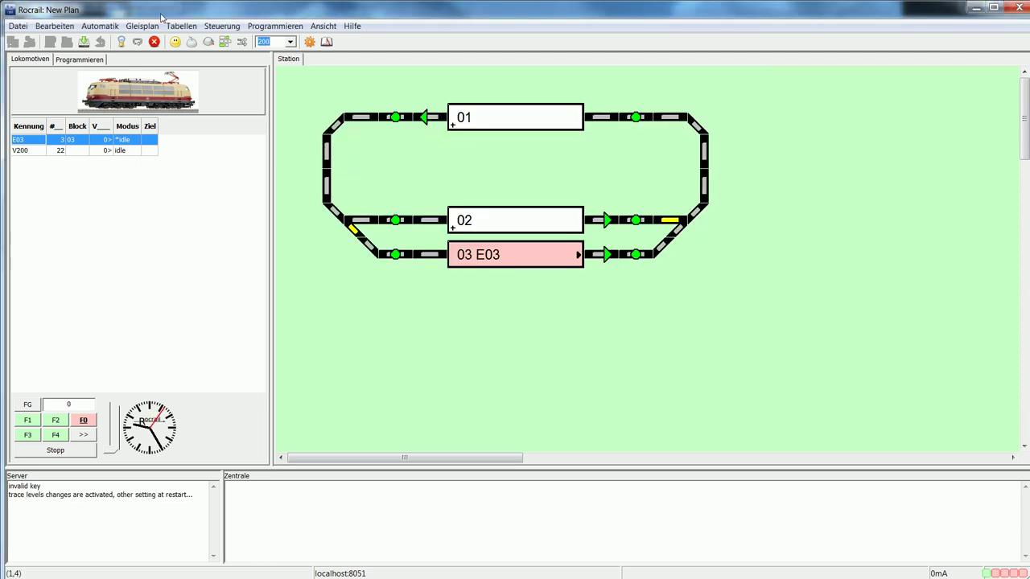
Step: Save the track plan under the name meinplan in the Rocrail documents folder
{"action": "left_click", "coordinate": [22, 30]}
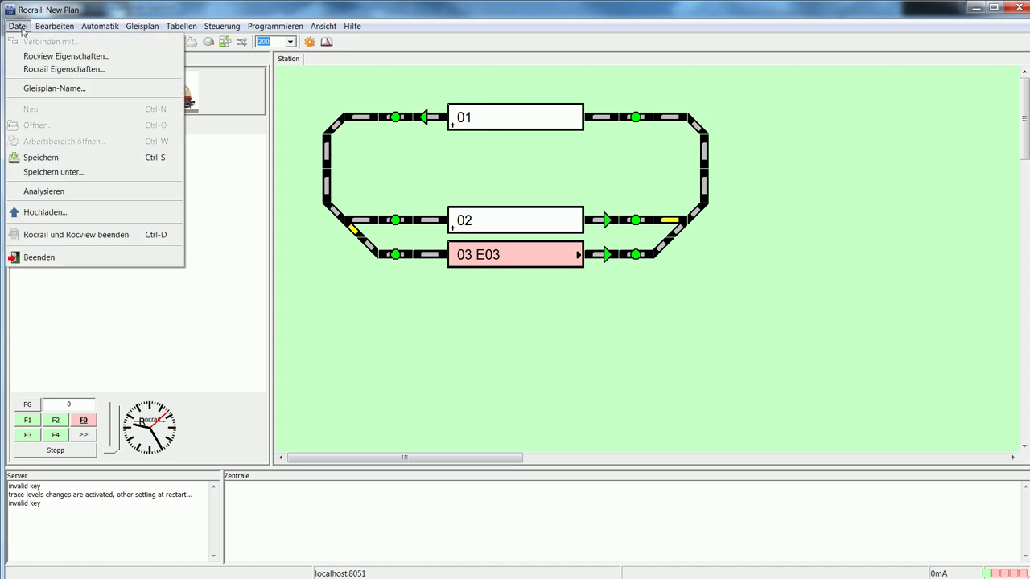
{"action": "left_click", "coordinate": [71, 176]}
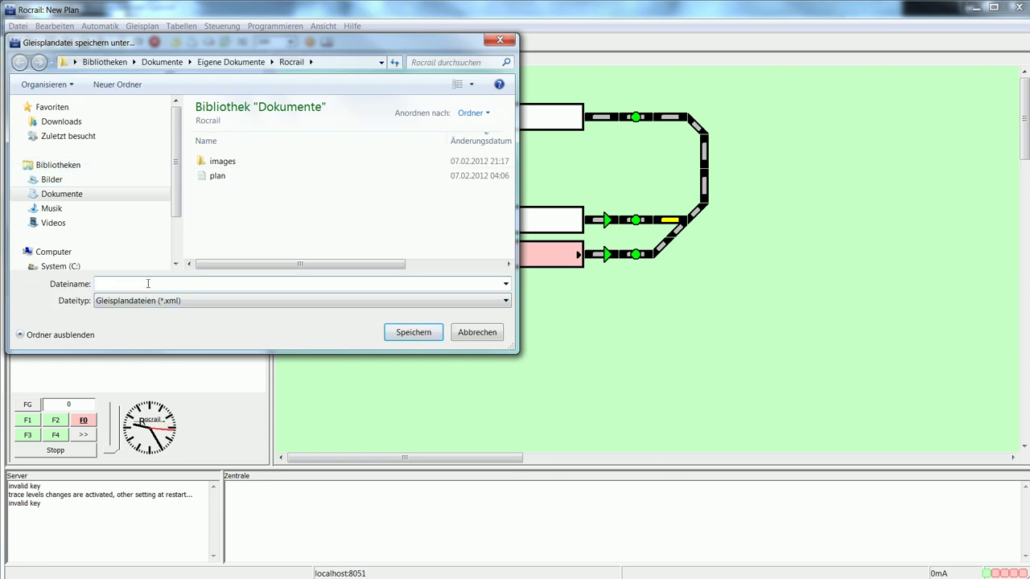
{"action": "type", "text": "meinplan"}
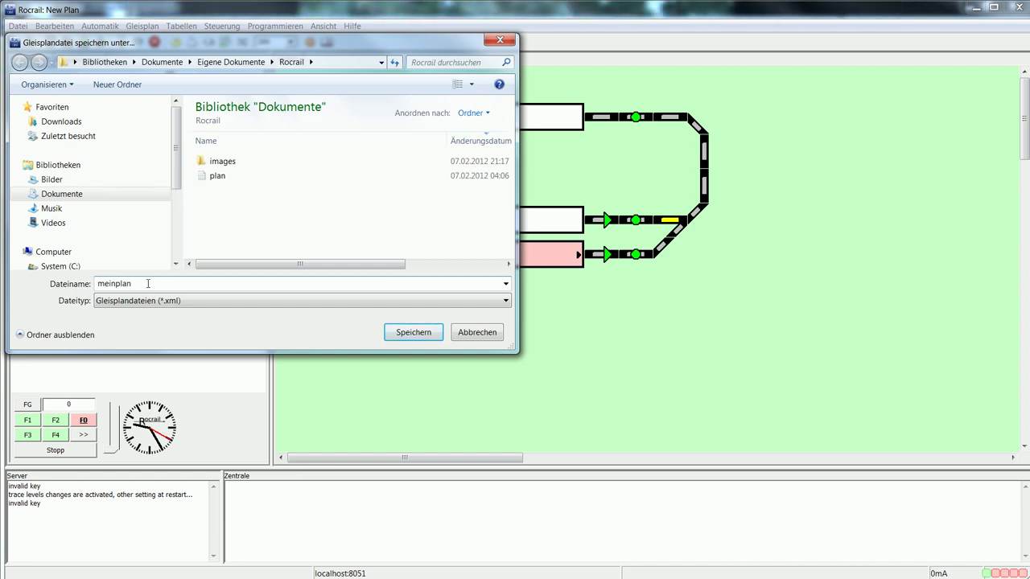
{"action": "key", "text": "Return"}
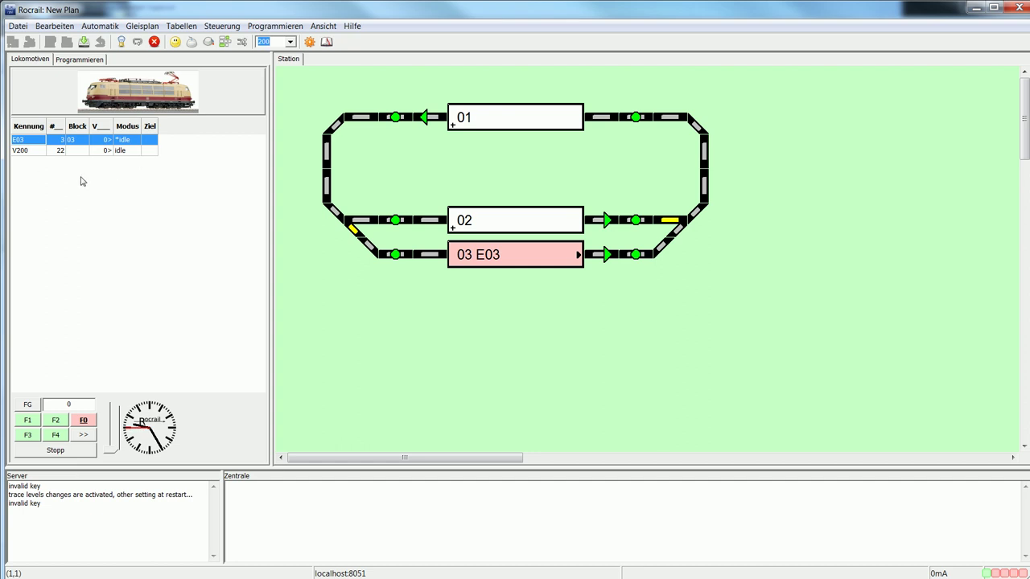
{"action": "left_click", "coordinate": [145, 27]}
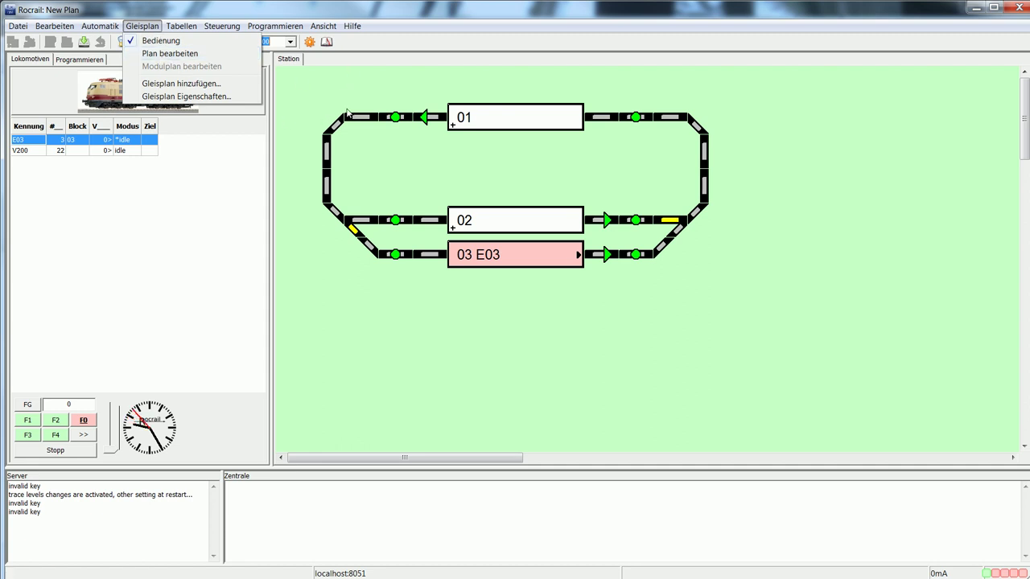
{"action": "left_click", "coordinate": [314, 117]}
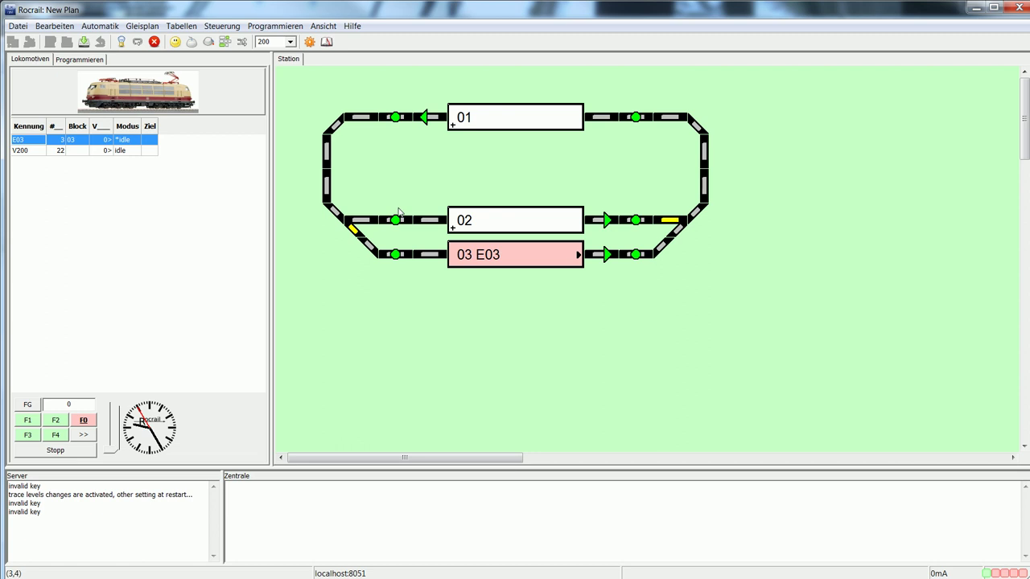
{"action": "mouse_move", "coordinate": [399, 212]}
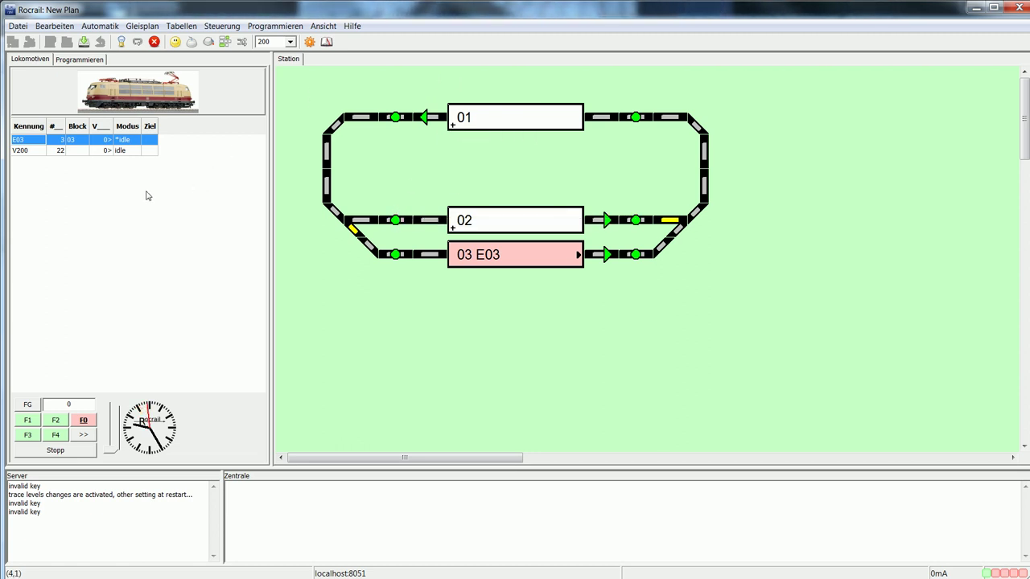
Step: Check the Gleisplandatei entry in the Rocrail properties and close the dialog with its settings accepted
{"action": "left_click", "coordinate": [18, 28]}
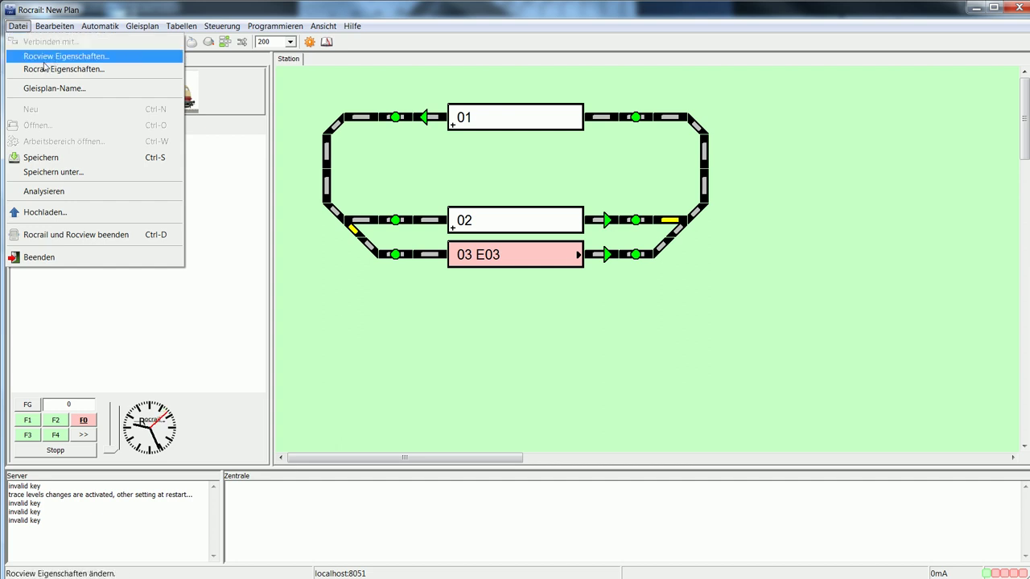
{"action": "left_click", "coordinate": [80, 71]}
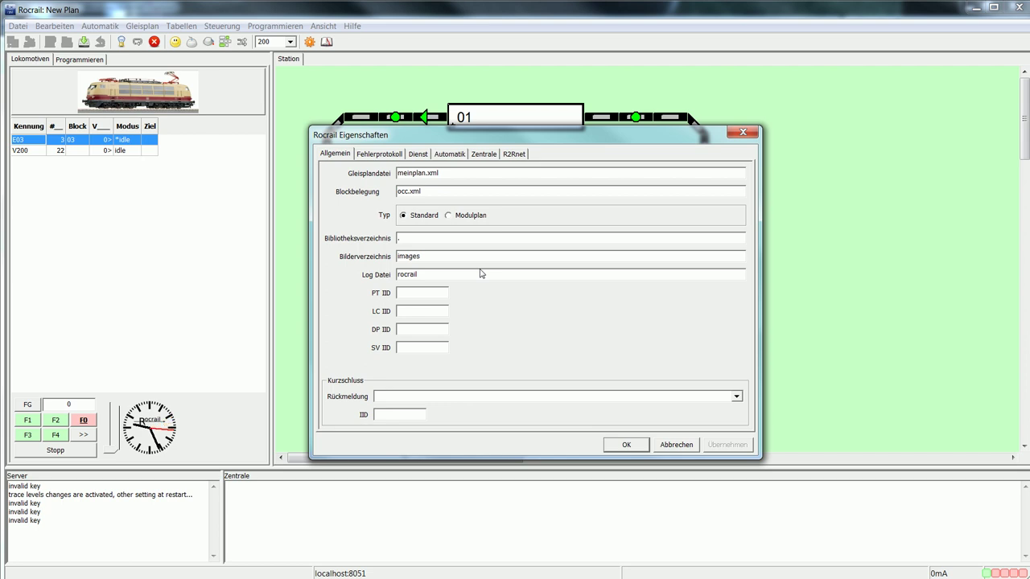
{"action": "left_click", "coordinate": [624, 448]}
Step: Set the Standard-Arbeitsbereich in the Rocview properties to the Rocrail folder under Eigene Dokumente and accept the settings
{"action": "left_click", "coordinate": [17, 25]}
{"action": "left_click", "coordinate": [49, 56]}
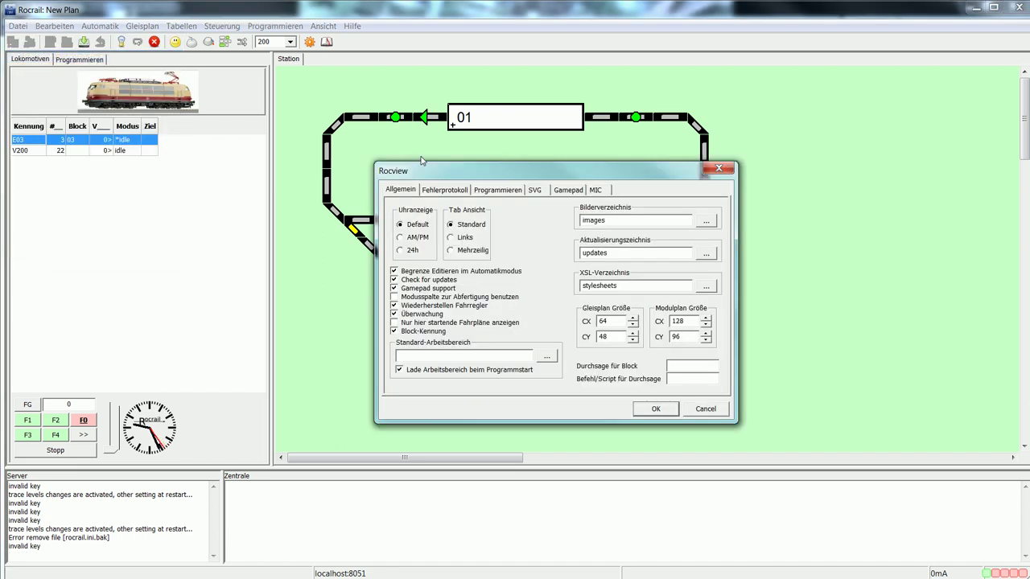
{"action": "left_click", "coordinate": [548, 357]}
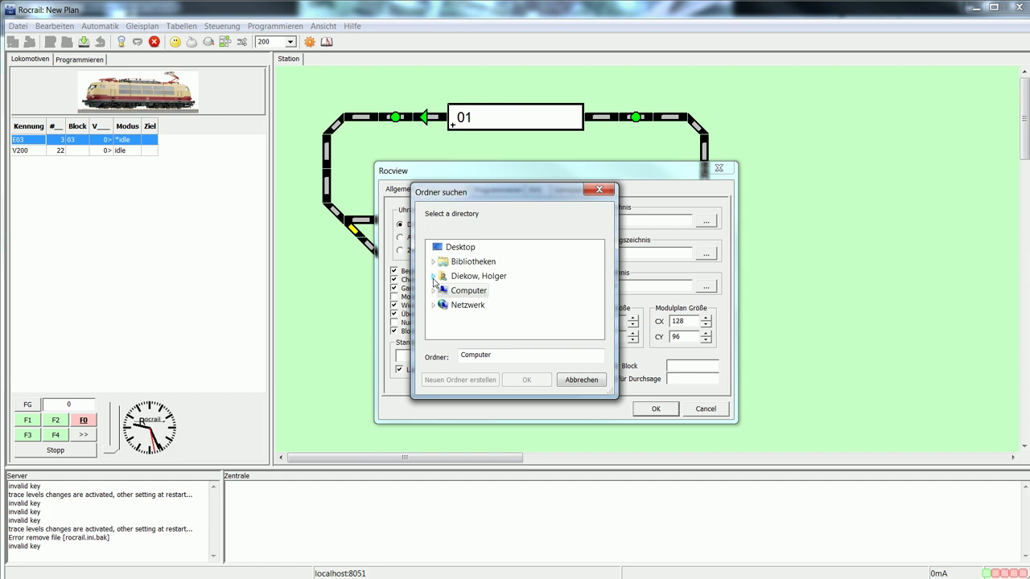
{"action": "left_click", "coordinate": [433, 262]}
{"action": "left_click", "coordinate": [433, 263]}
{"action": "left_click", "coordinate": [433, 276]}
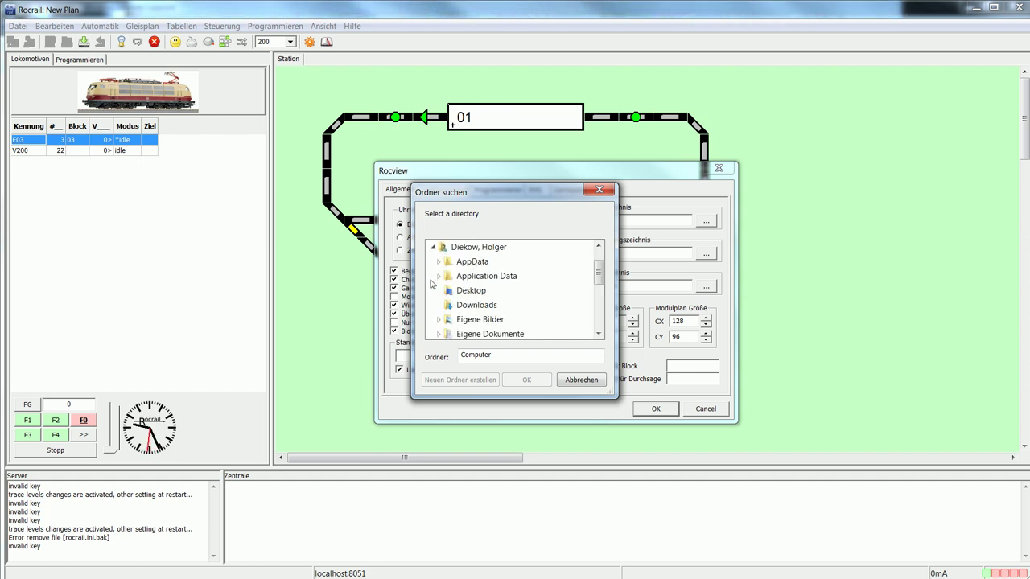
{"action": "left_click", "coordinate": [440, 334]}
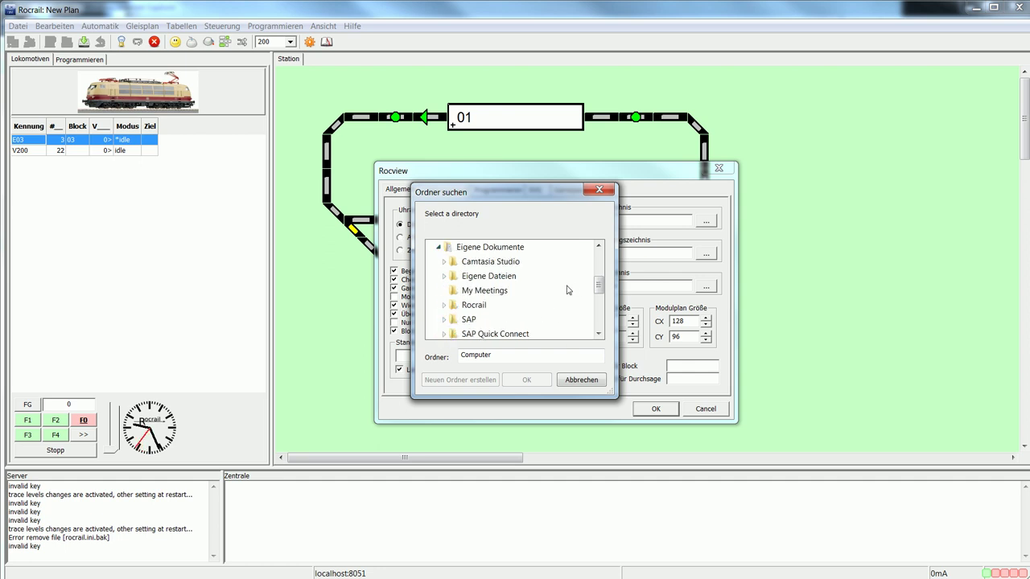
{"action": "left_click", "coordinate": [471, 306]}
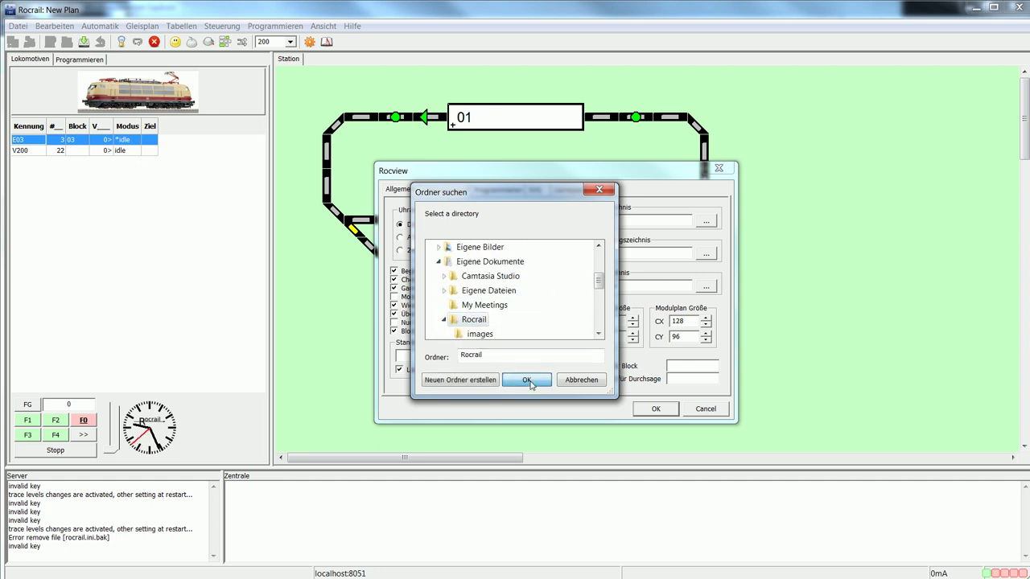
{"action": "left_click", "coordinate": [528, 381]}
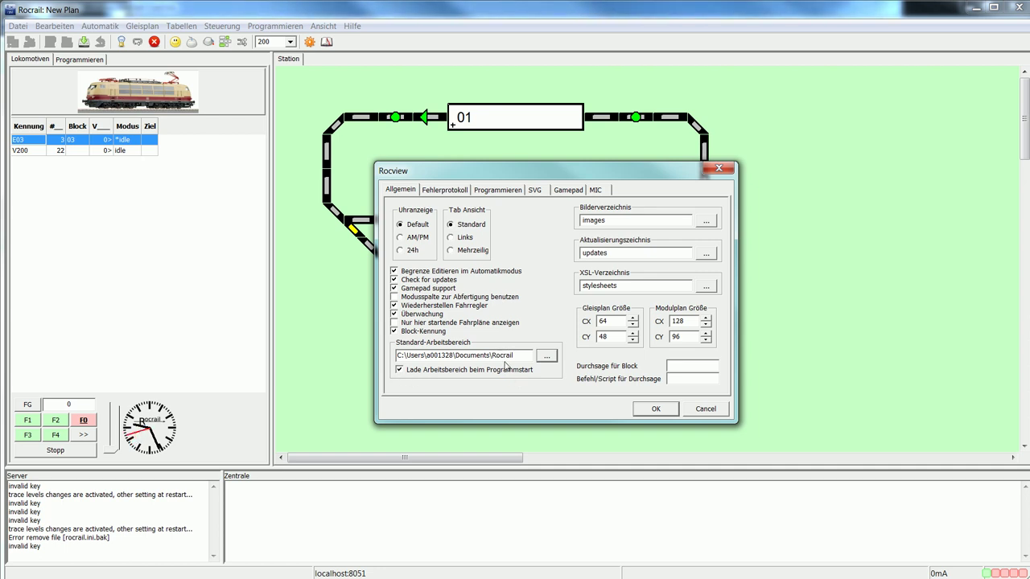
{"action": "left_click", "coordinate": [656, 409]}
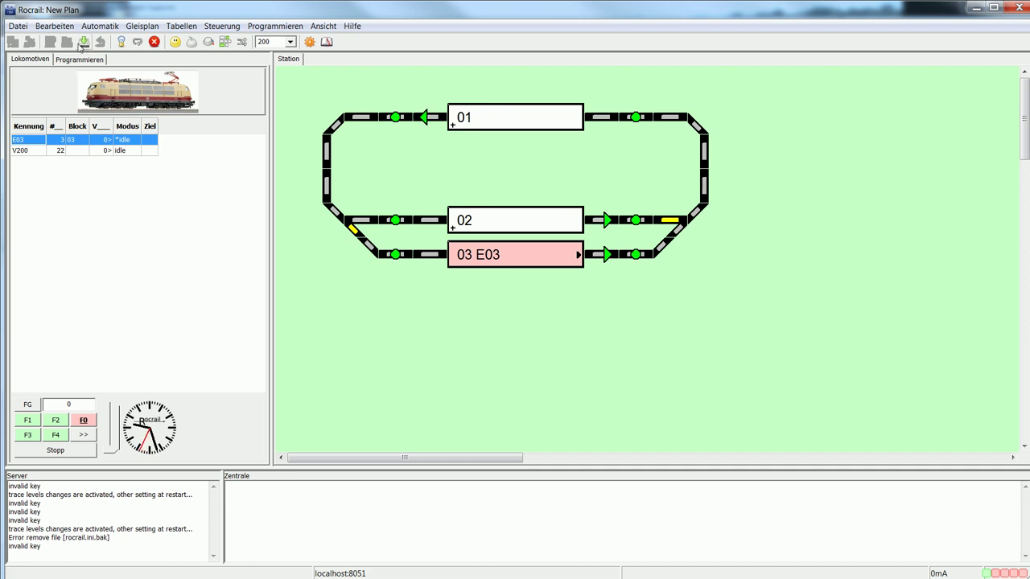
Step: Quit Rocrail including its server, and restart it, dismissing the donation key dialog at startup
{"action": "left_click", "coordinate": [19, 26]}
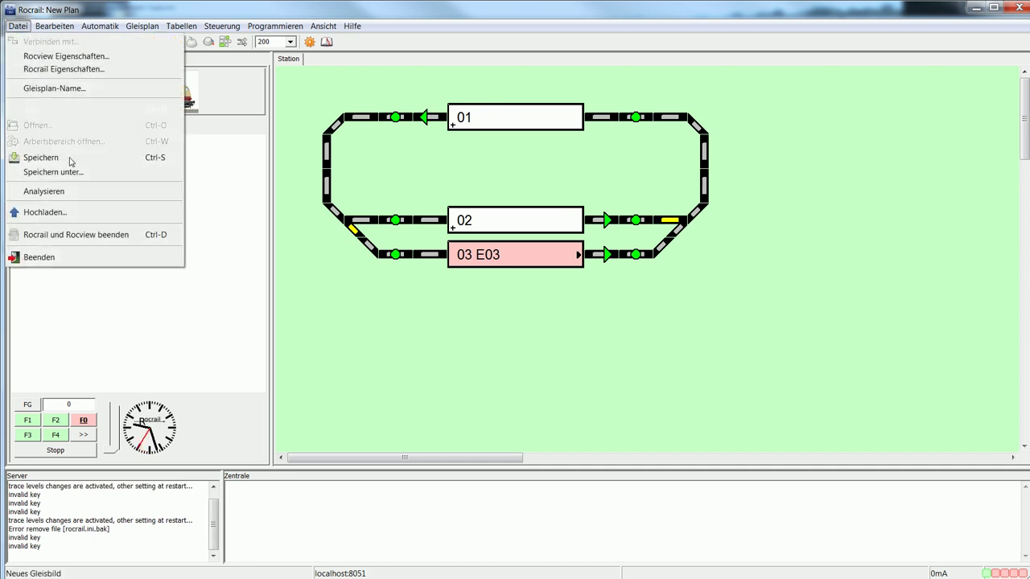
{"action": "left_click", "coordinate": [79, 257]}
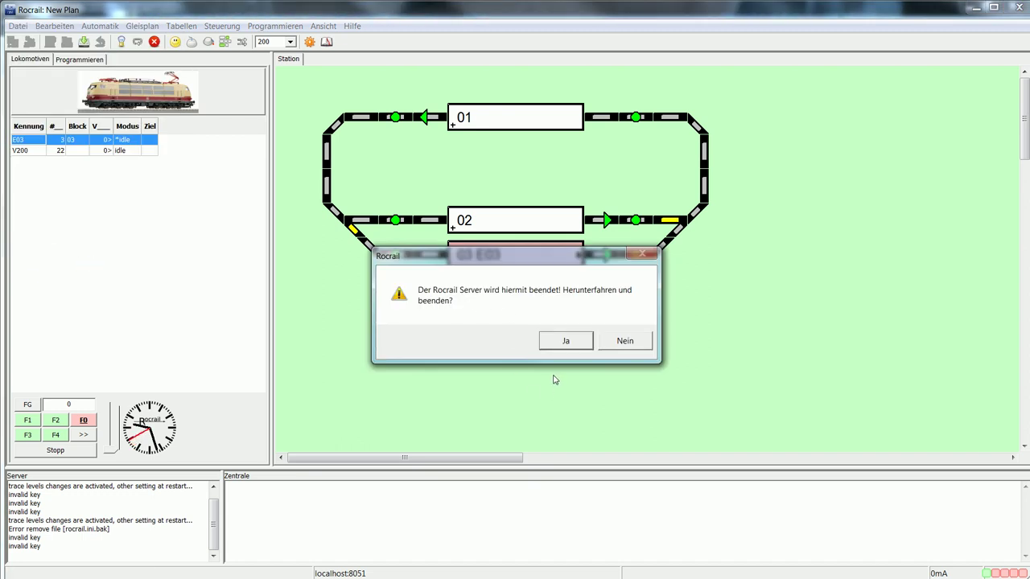
{"action": "left_click", "coordinate": [565, 343]}
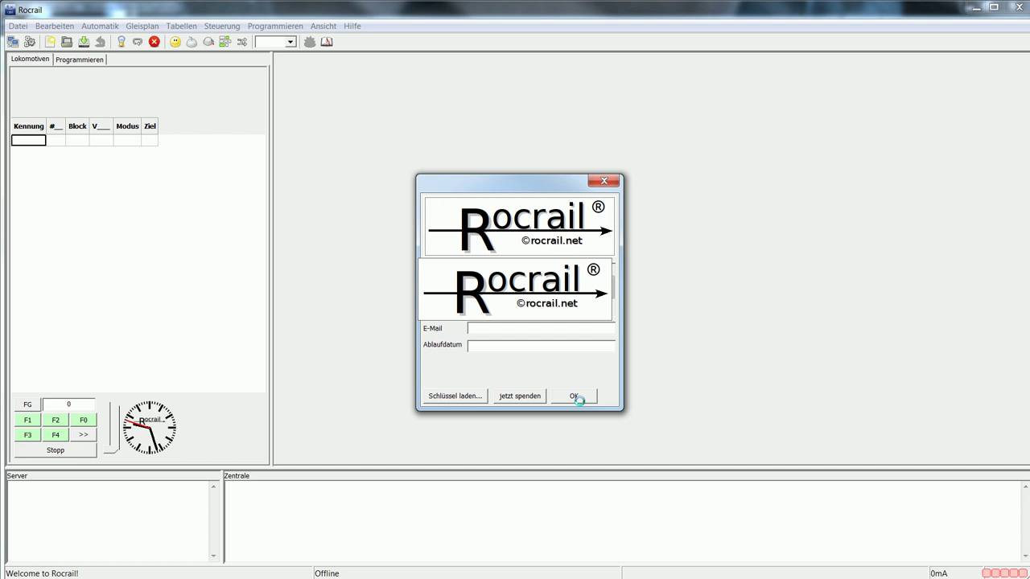
{"action": "left_click", "coordinate": [575, 396]}
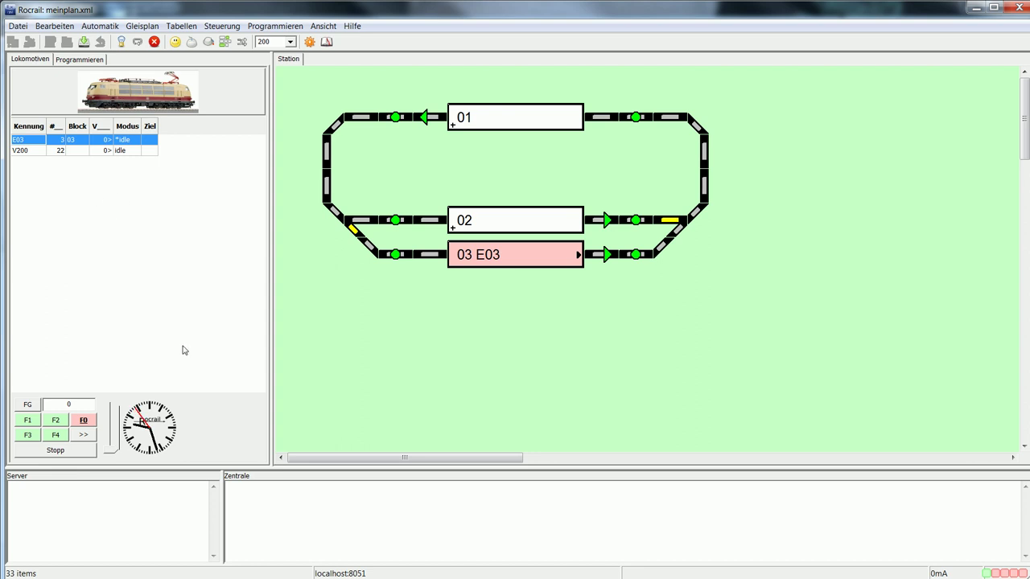
Step: Check the Standard-Arbeitsbereich entry in the Rocview properties and close the dialog with its settings accepted
{"action": "left_click", "coordinate": [20, 28]}
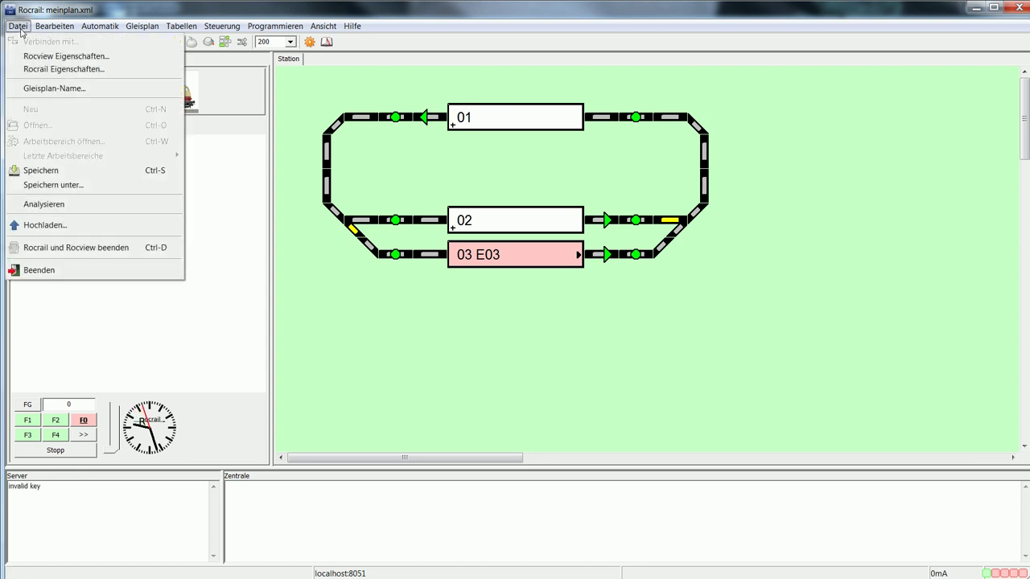
{"action": "left_click", "coordinate": [56, 57]}
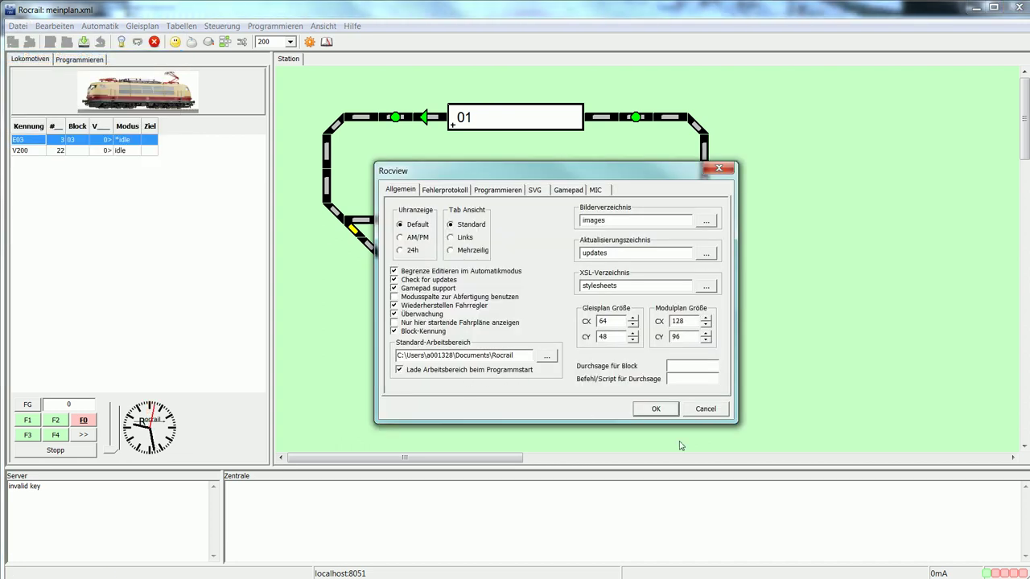
{"action": "left_click", "coordinate": [656, 410]}
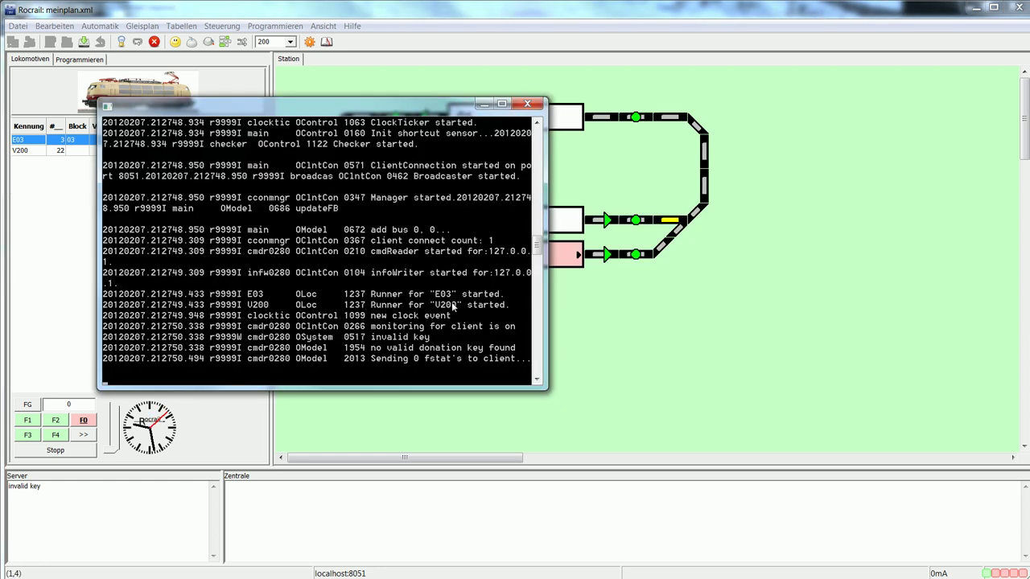
Step: Move the server console window off the locomotive list and minimize it
{"action": "left_click_drag", "start_coordinate": [356, 111], "coordinate": [670, 131]}
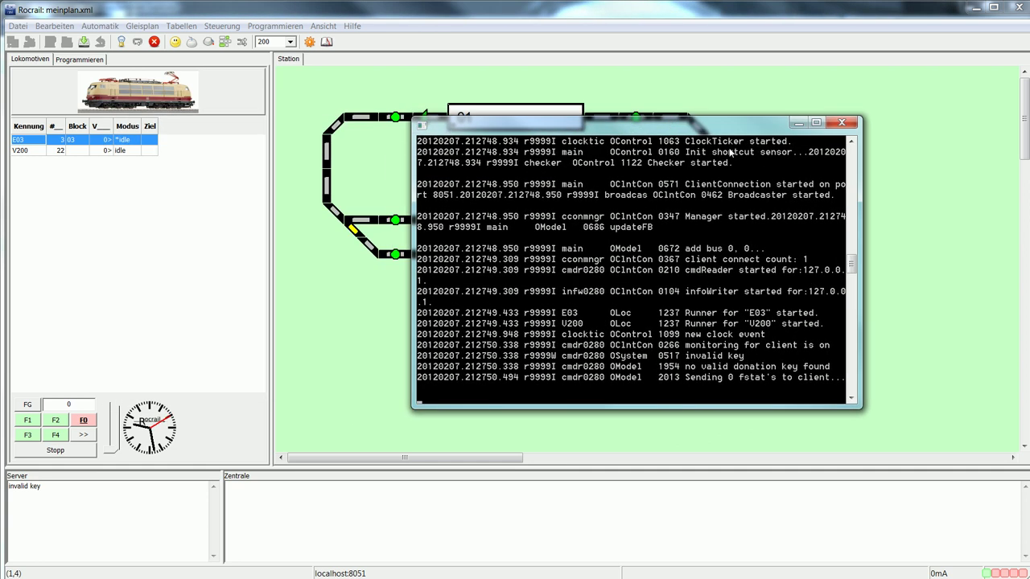
{"action": "left_click", "coordinate": [803, 124]}
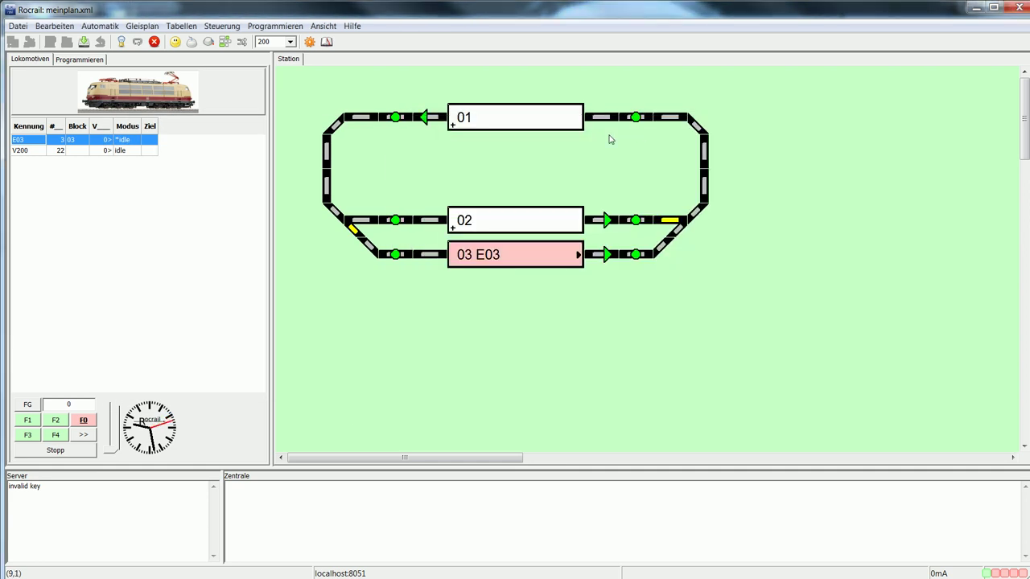